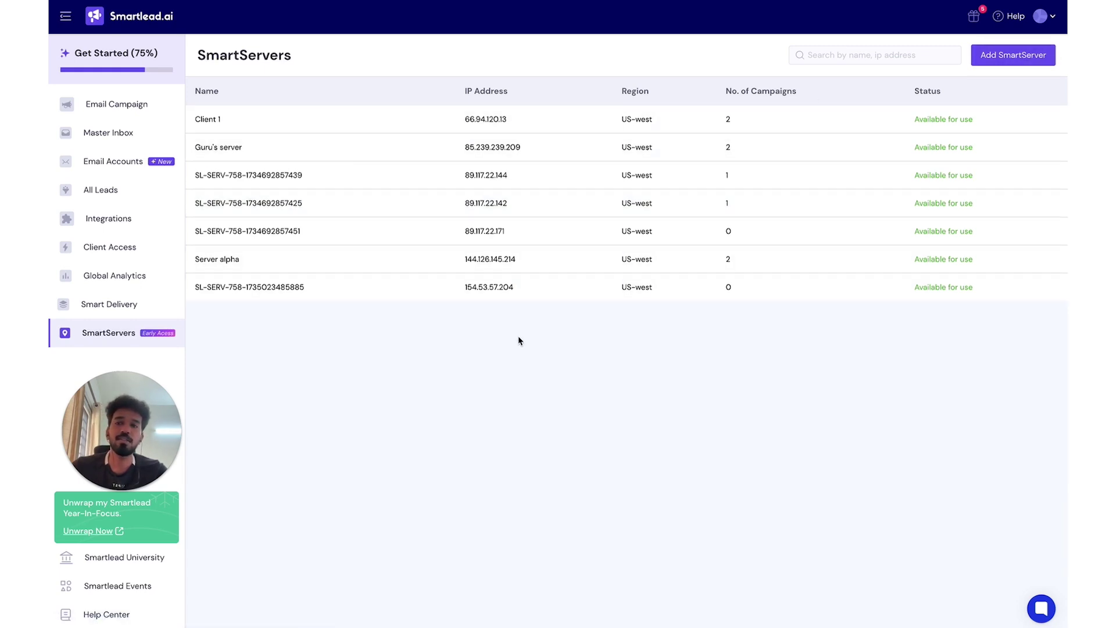
Add a new SmartServer located in the US, one server at $39.
left_click(1032, 66)
left_click(356, 169)
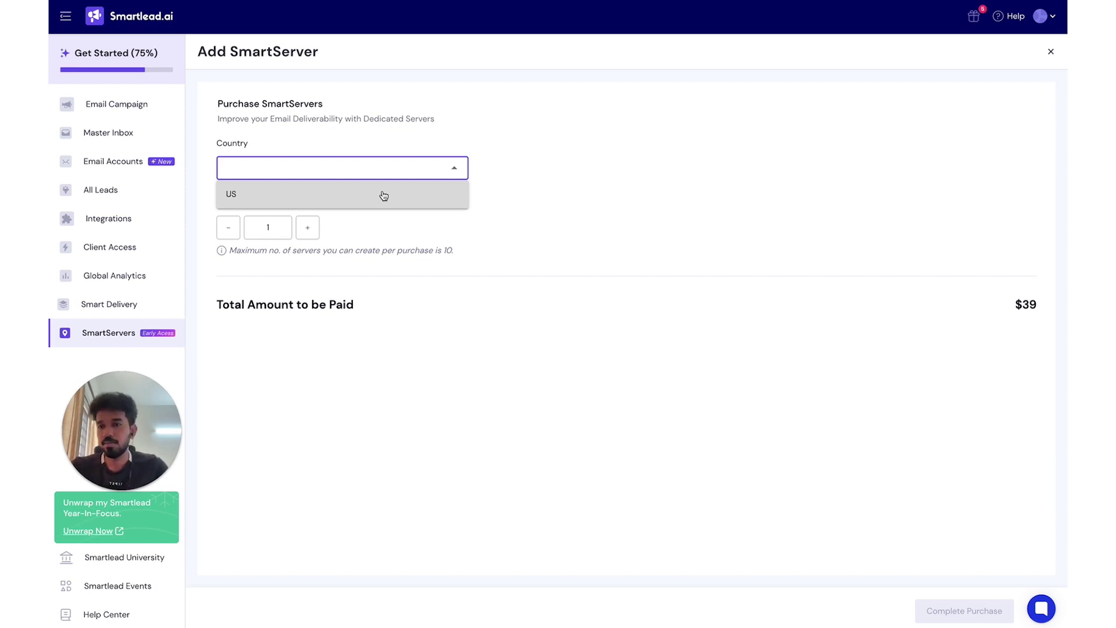
left_click(384, 196)
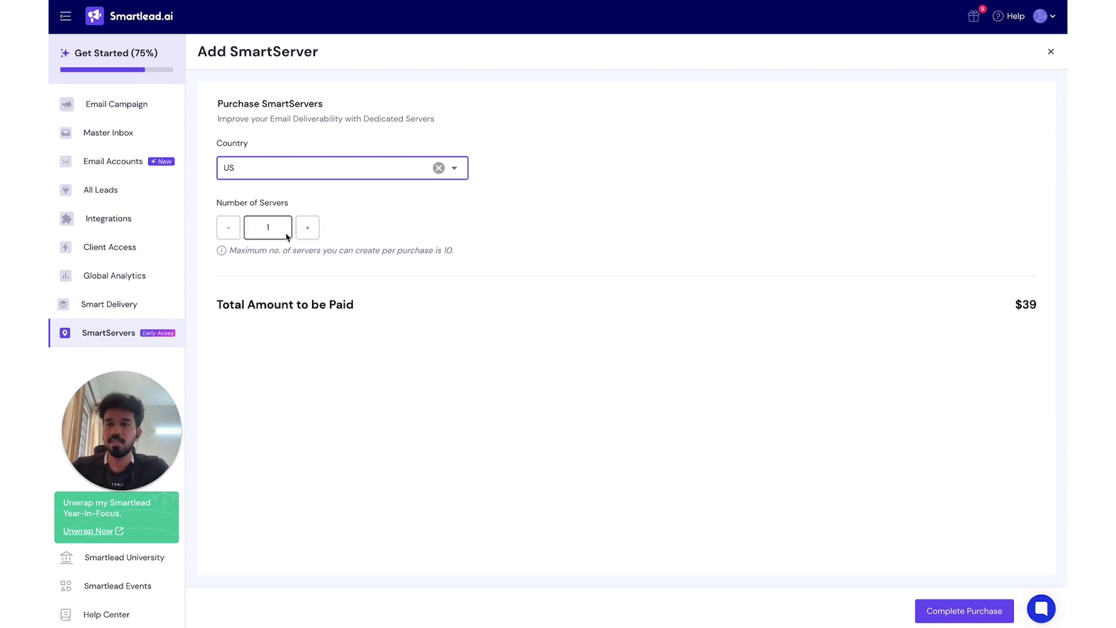
Complete the purchase and make secure payment for the one US SmartServer.
left_click(951, 608)
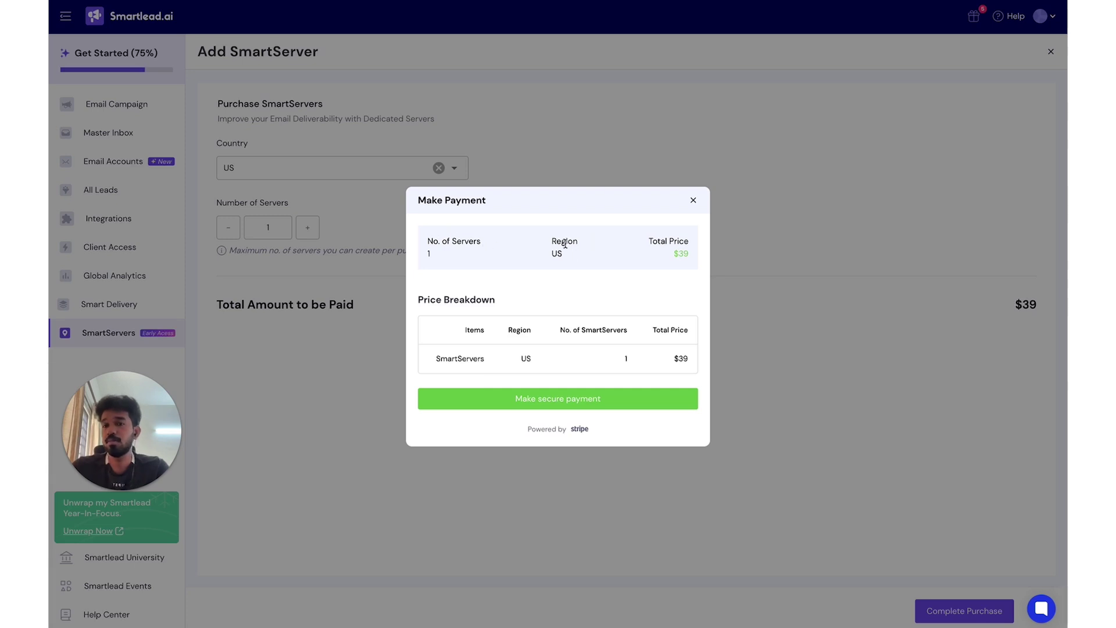
left_click(600, 402)
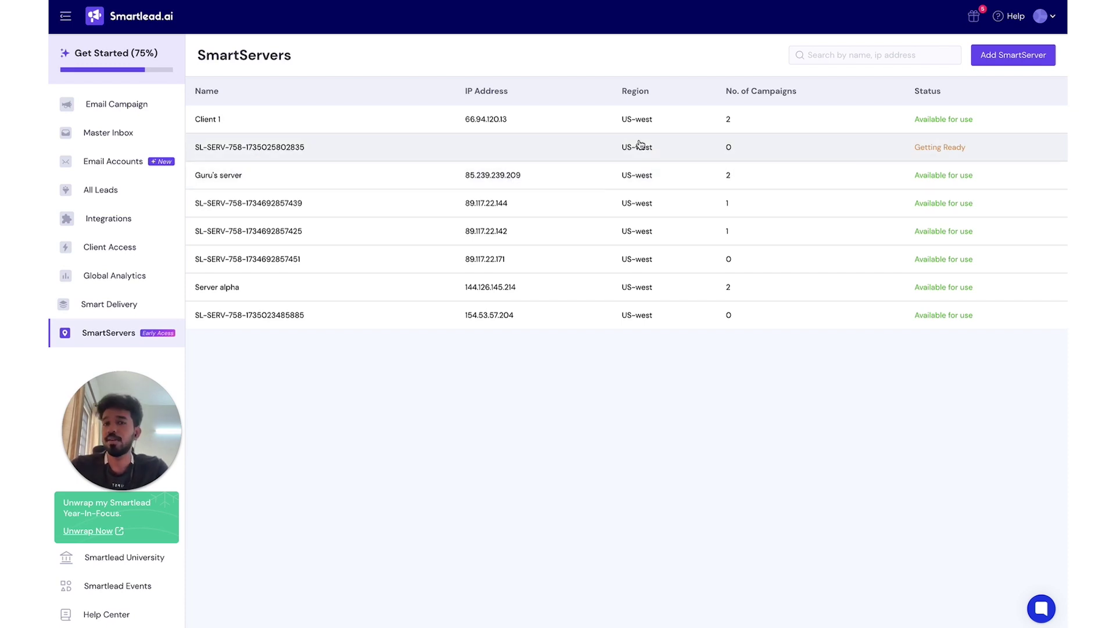
left_click(521, 210)
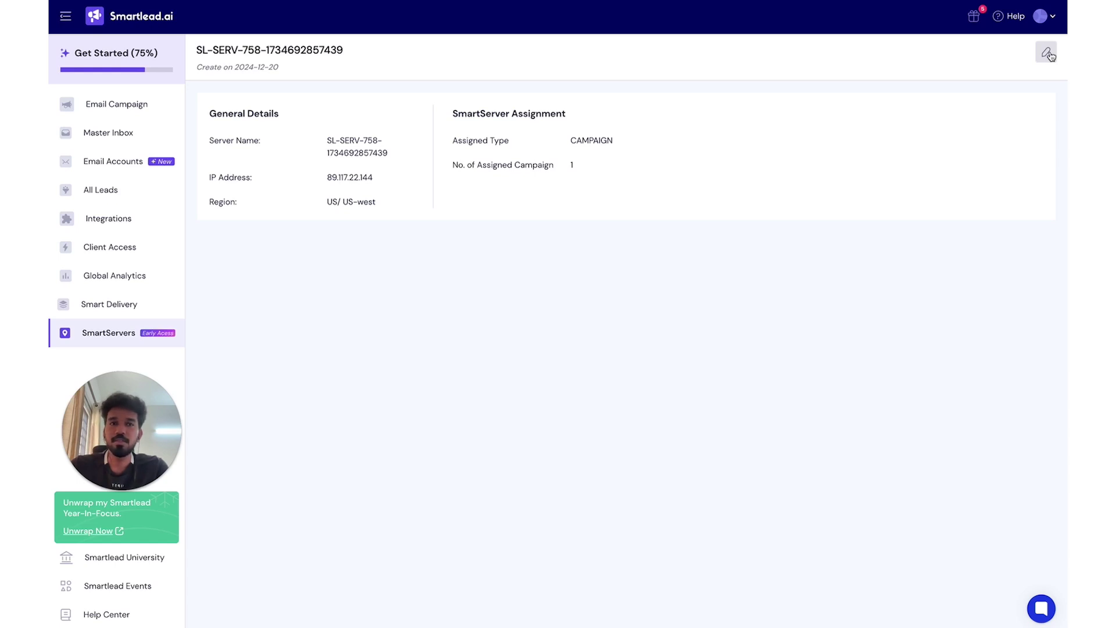
left_click(1048, 53)
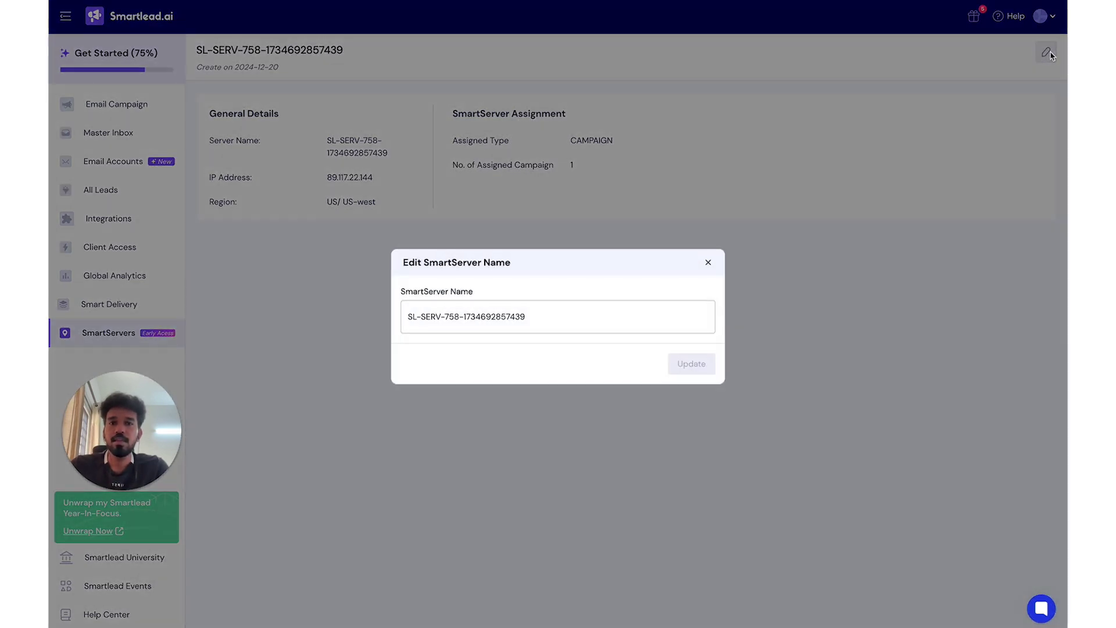
triple_click(633, 325)
type("TE")
key("BackSpace")
key("BackSpace")
type("Test's Ser")
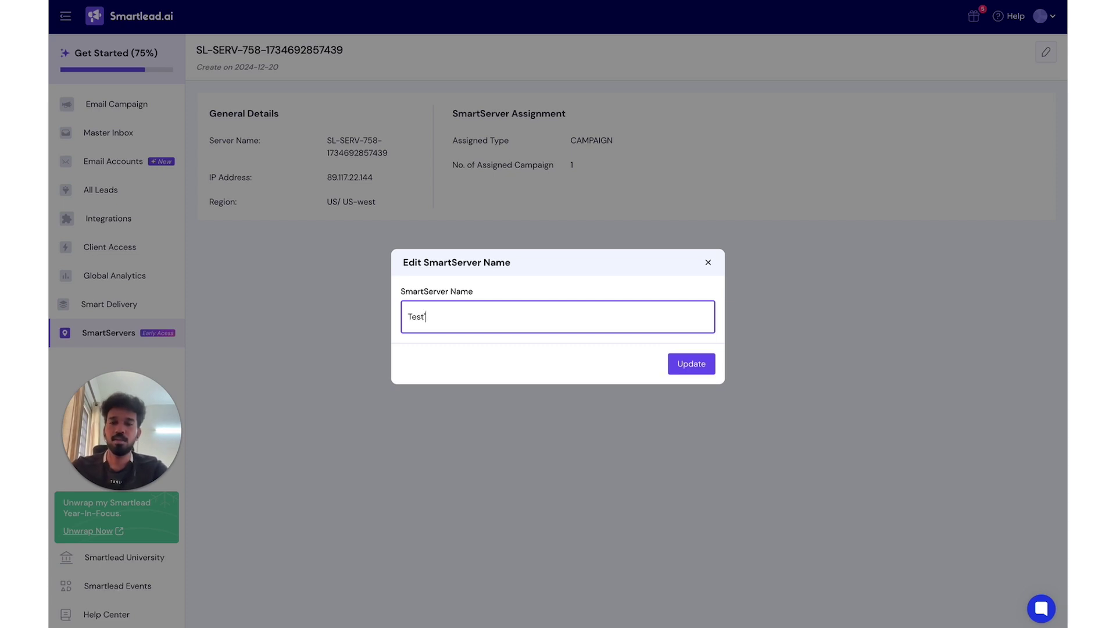
type("ver")
left_click(695, 364)
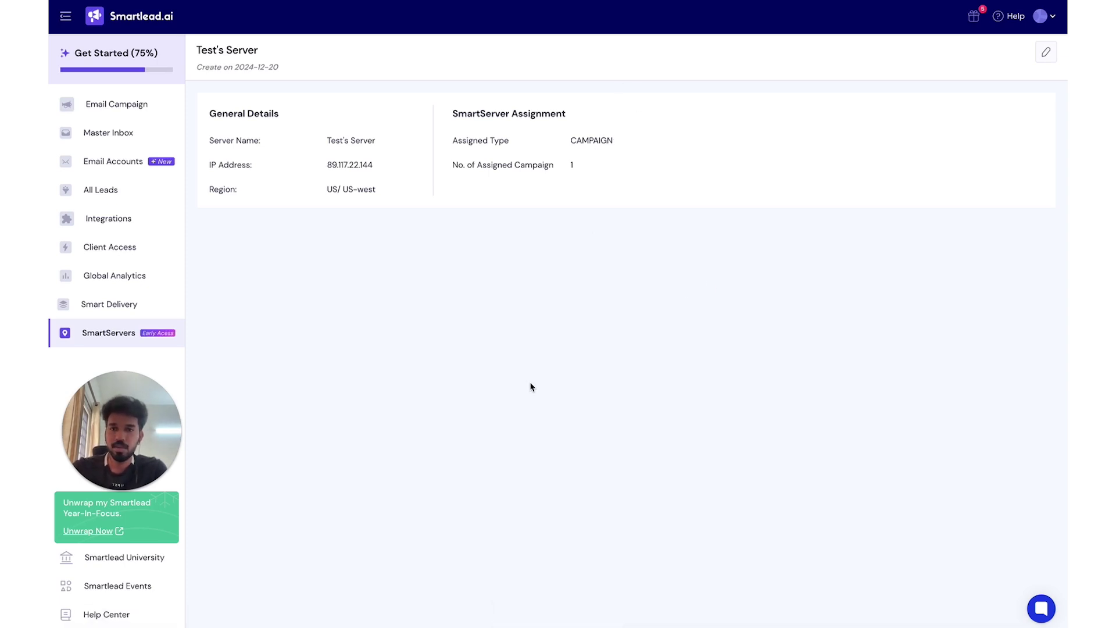
double_click(599, 143)
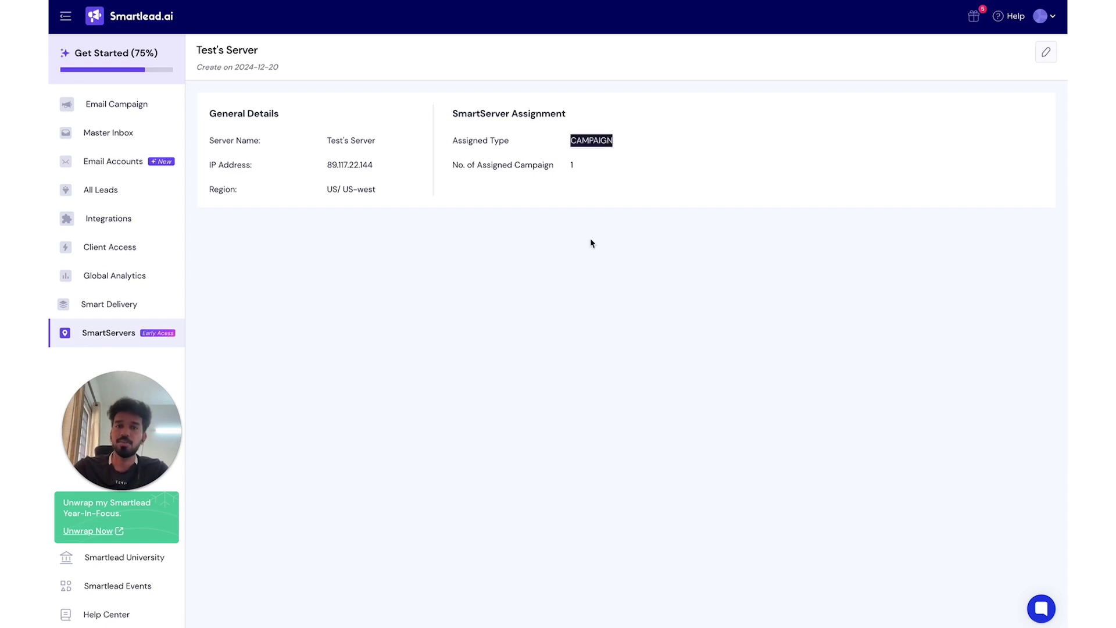
left_click(579, 395)
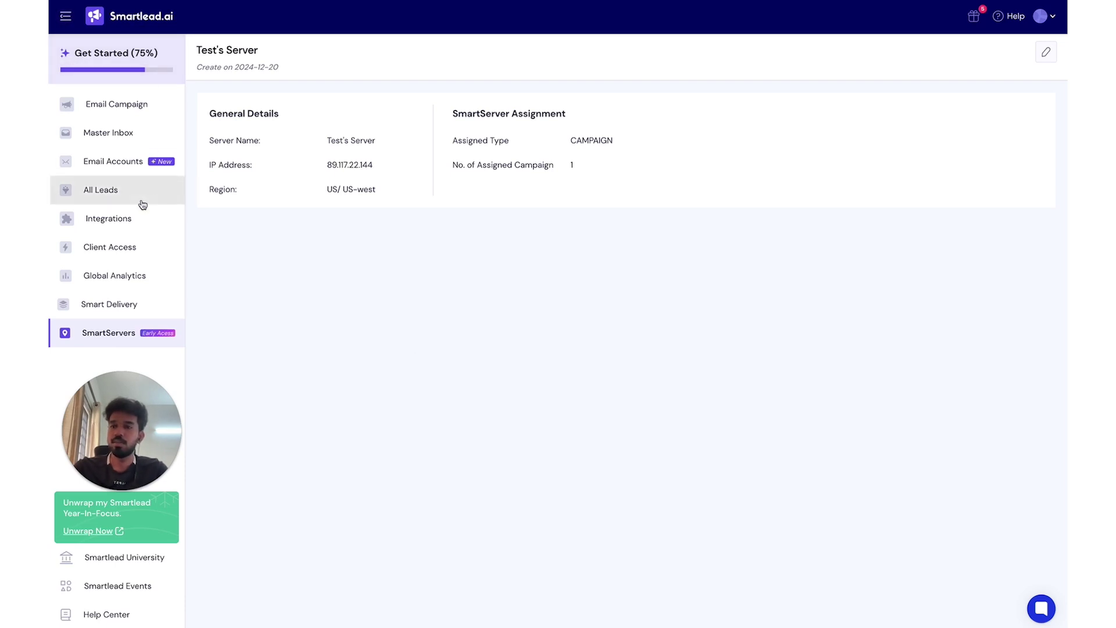
left_click(114, 335)
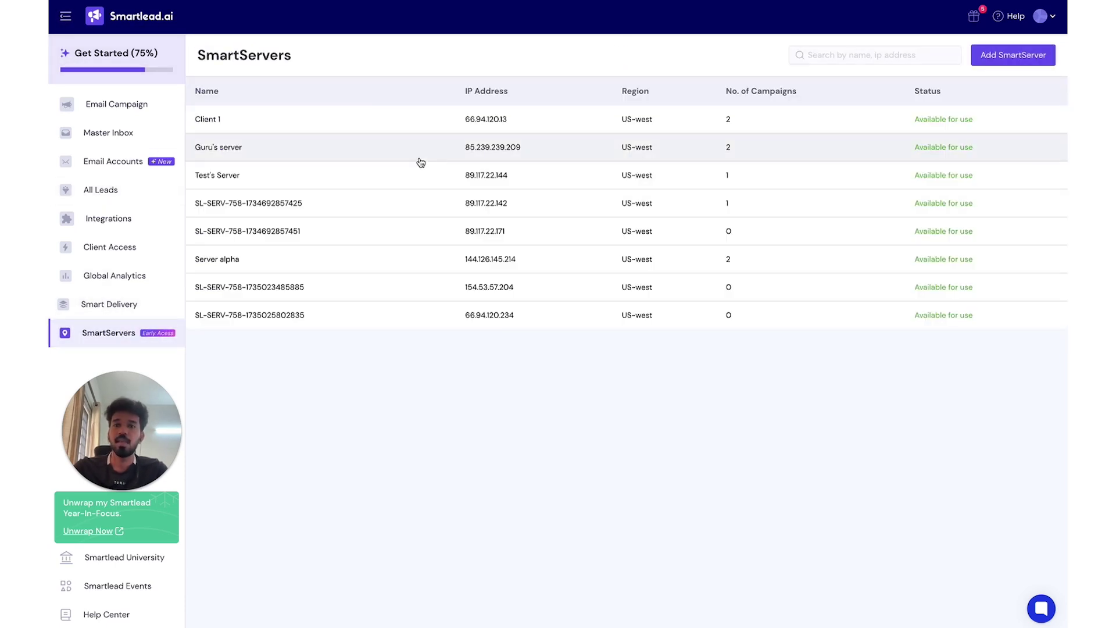
left_click(415, 242)
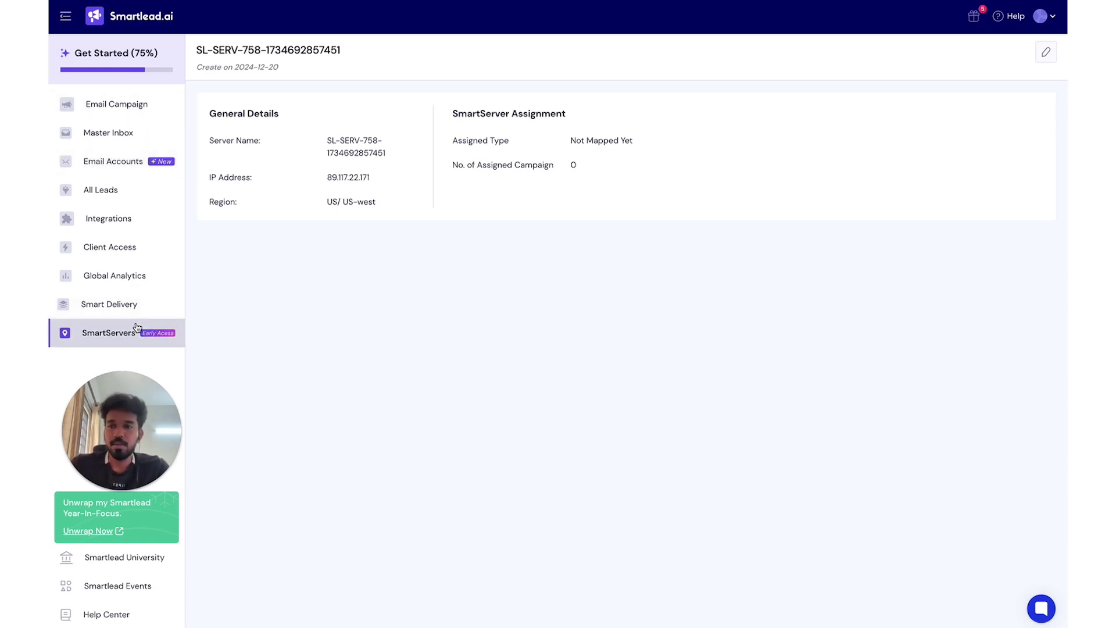
left_click(149, 113)
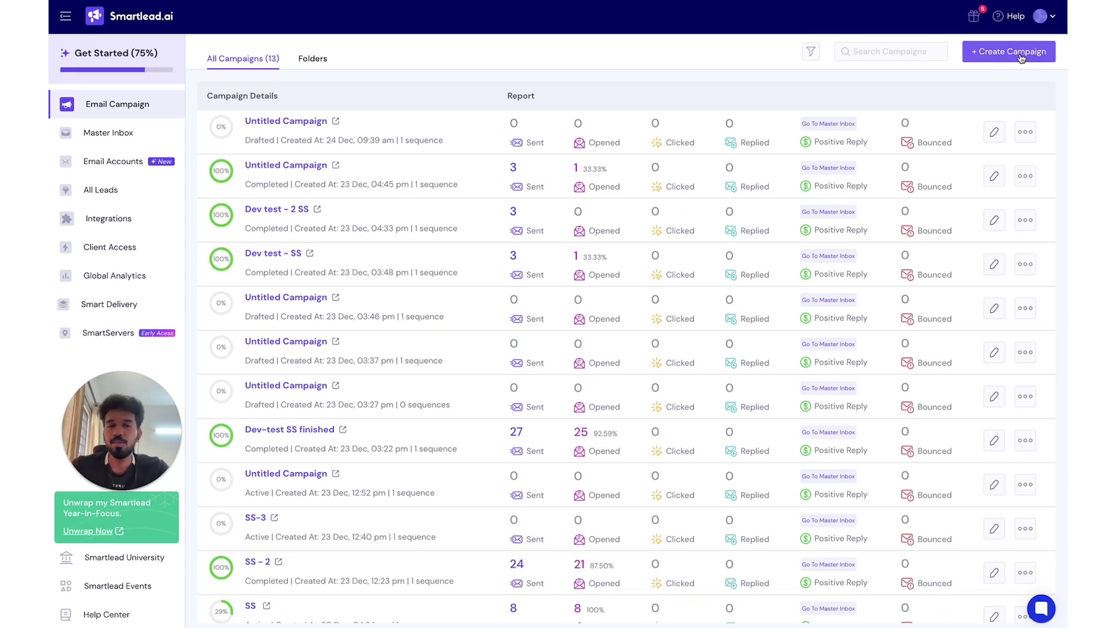
Create a new campaign and import 3 leads from the sample CSV file.
left_click(1021, 56)
left_click(593, 254)
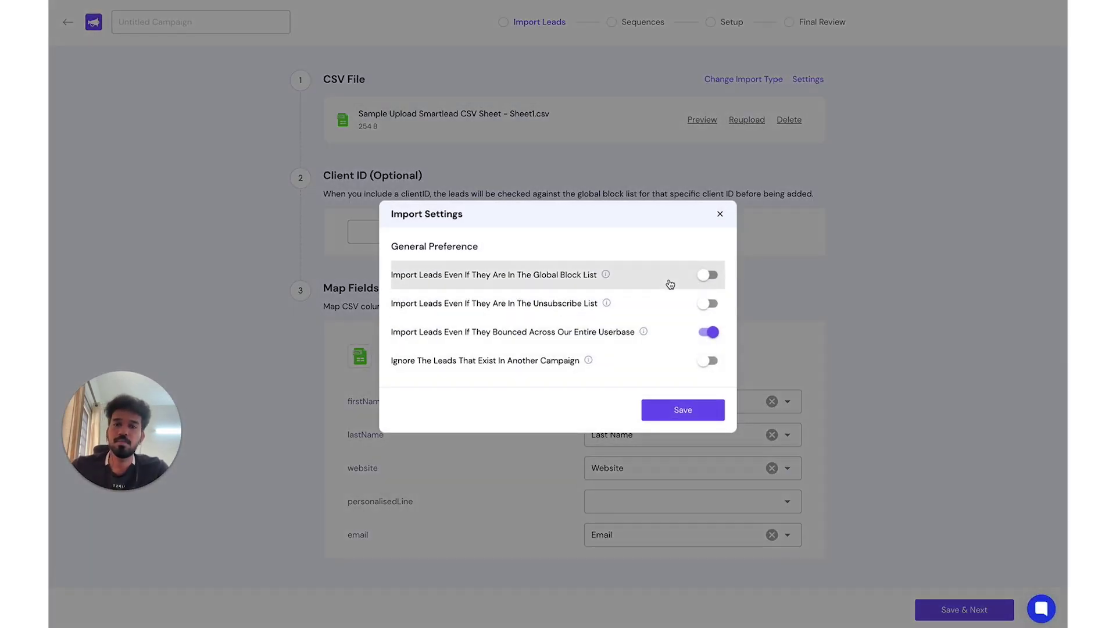
left_click(673, 415)
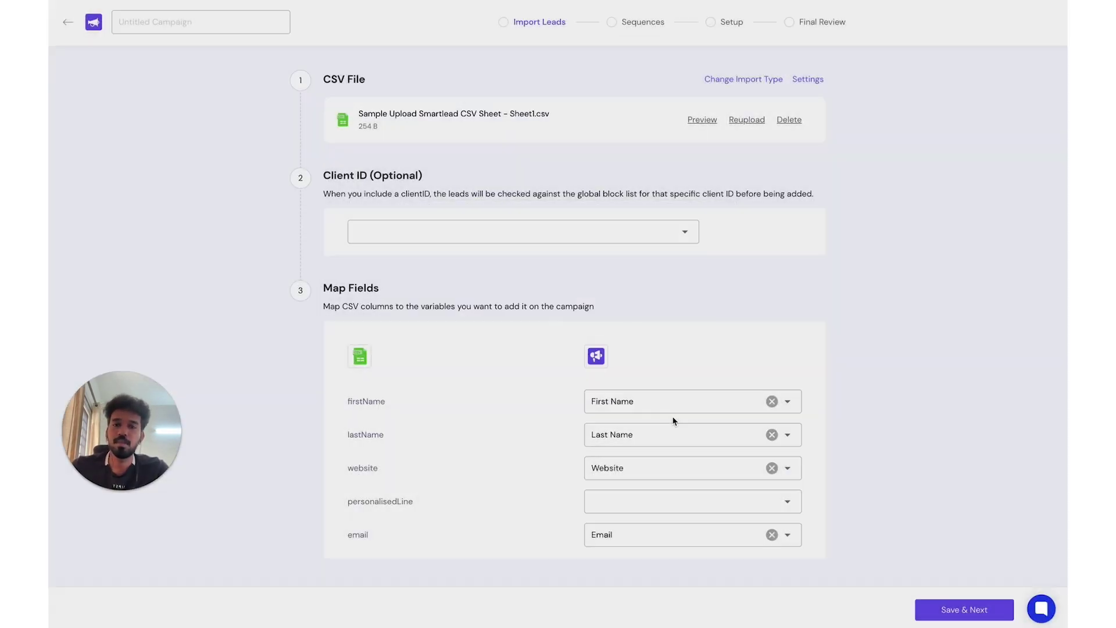
left_click(954, 617)
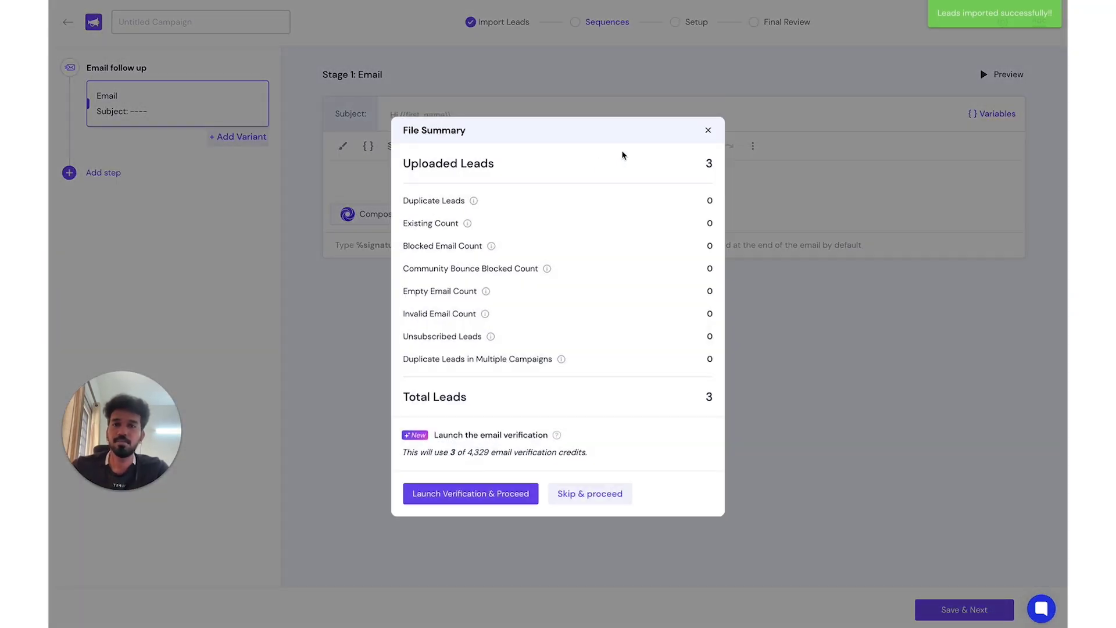
left_click(708, 129)
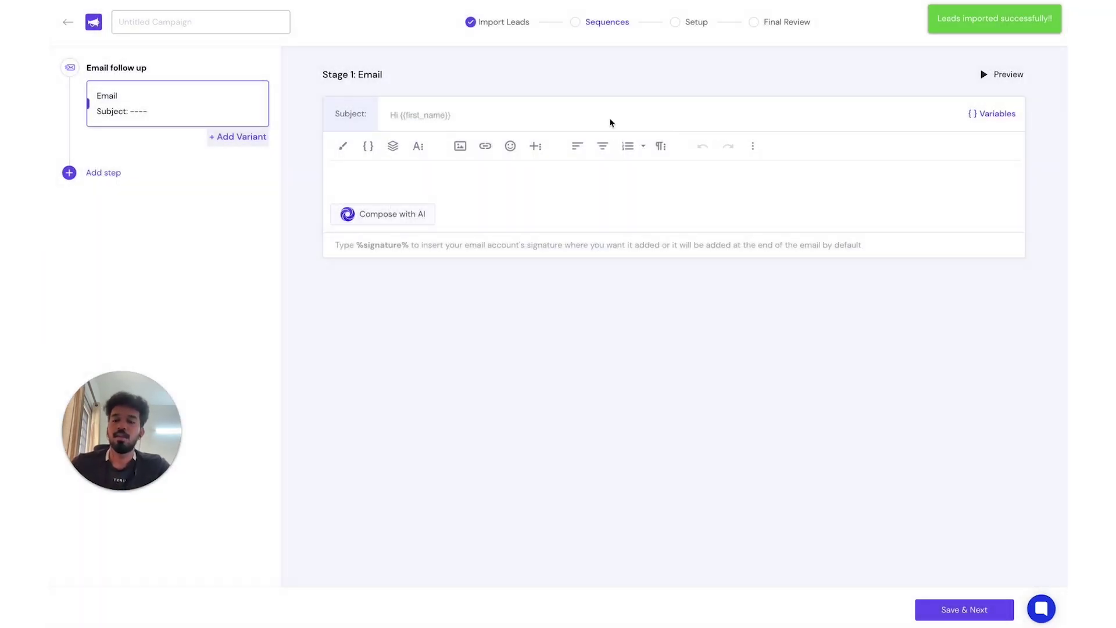
Paste the email subject and write a 'Hi' greeting line in the body.
type("A demo for SL users - SmartServers")
left_click(565, 185)
type("Hi")
type("this is a test SmartServer users")
key("Return")
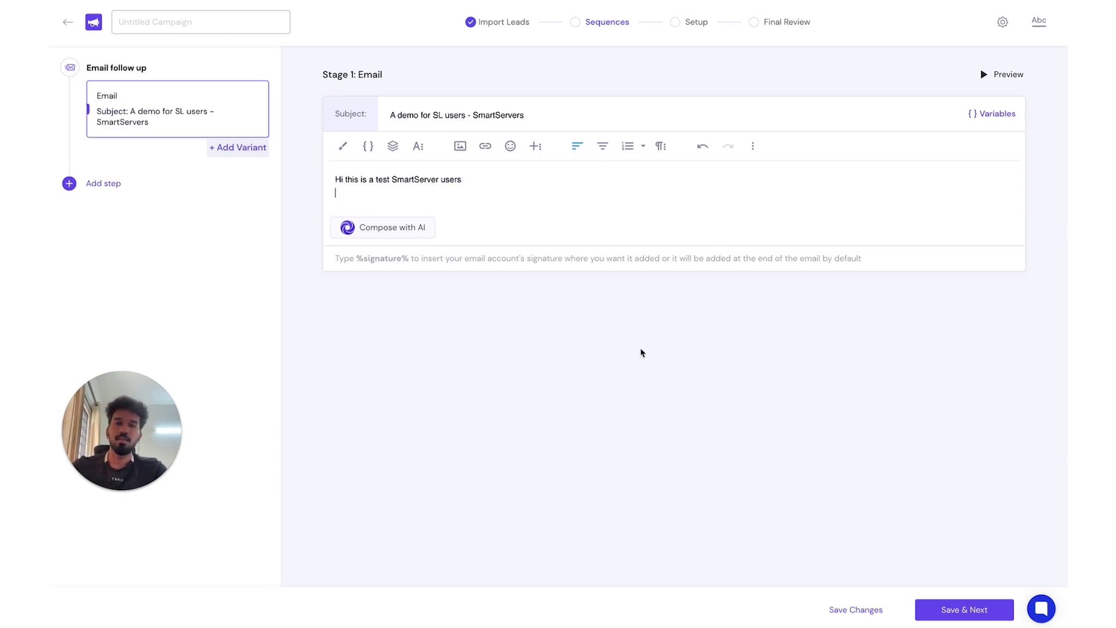
key("BackSpace")
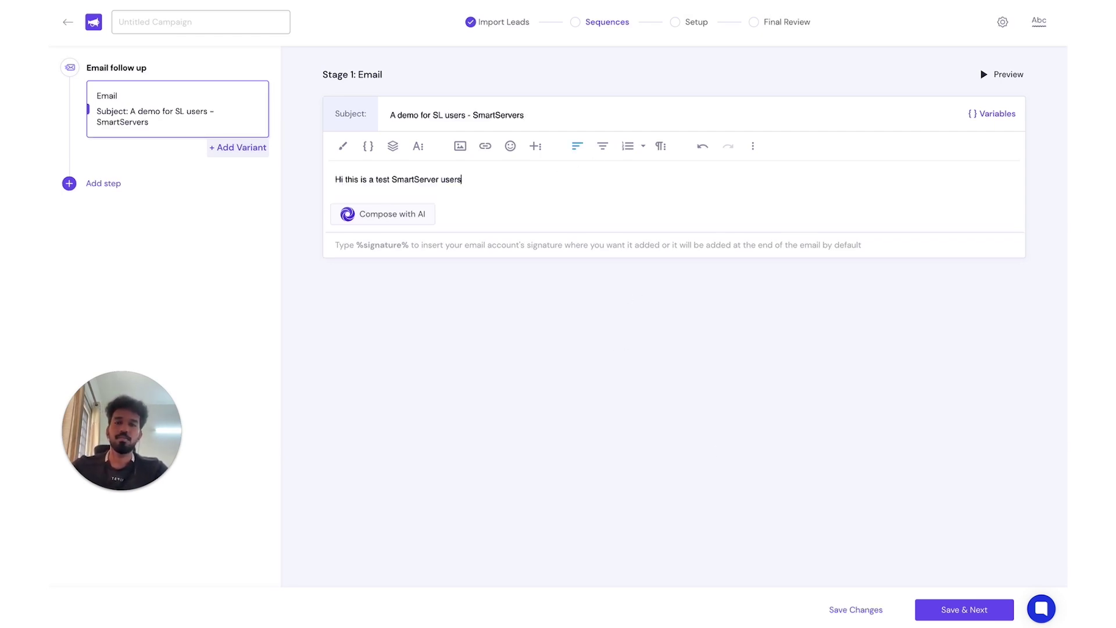
Save the sequence and select the first five email accounts as senders.
left_click(956, 609)
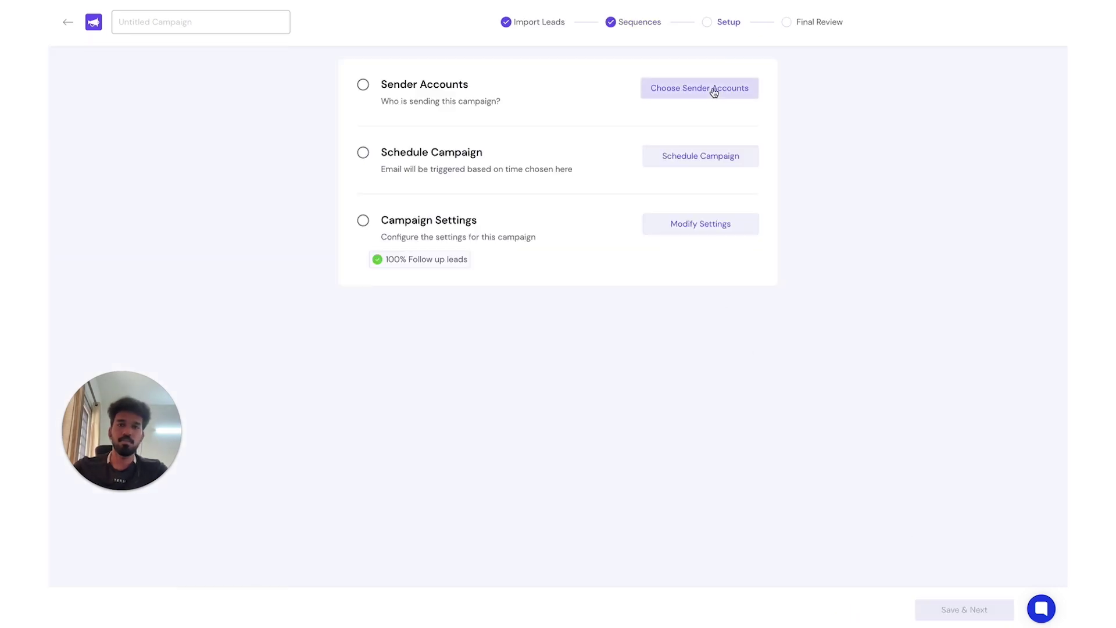
left_click(712, 89)
left_click(308, 152)
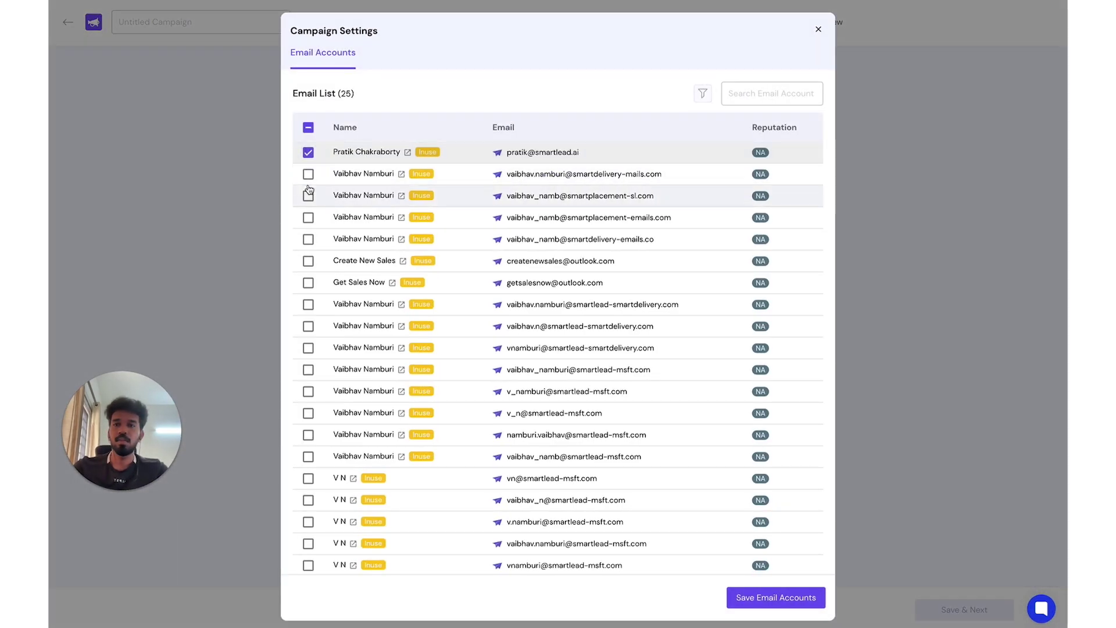
left_click(308, 174)
left_click(308, 196)
left_click(308, 218)
left_click(308, 239)
left_click(776, 597)
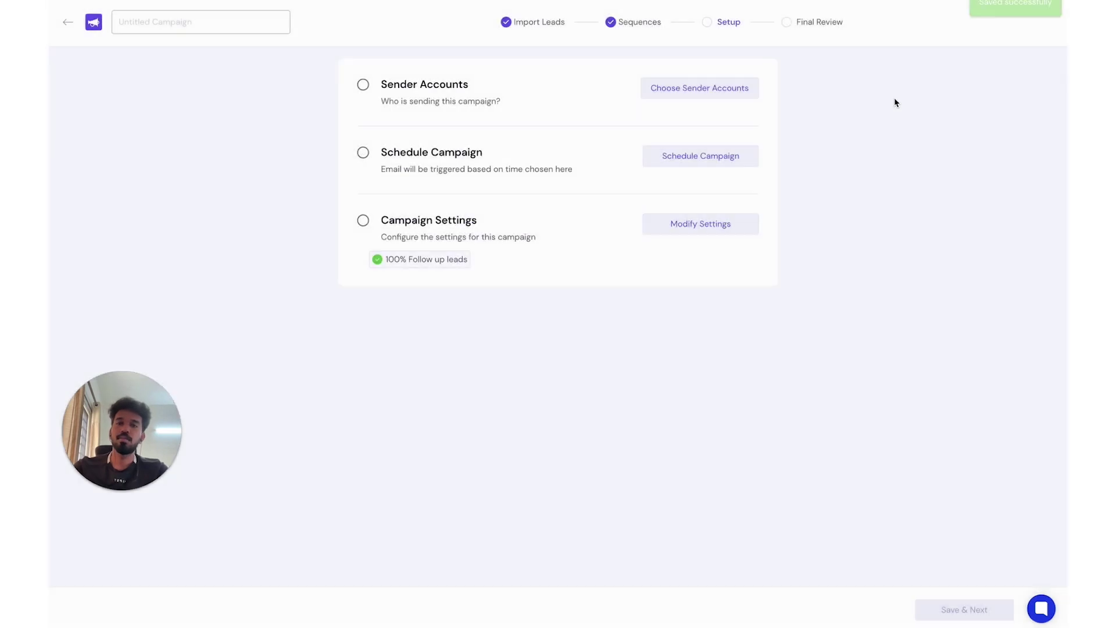
Set sending to every 5 minutes in the Asia/Calcutta time zone and save the schedule.
left_click(712, 167)
left_click(496, 288)
left_click(667, 291)
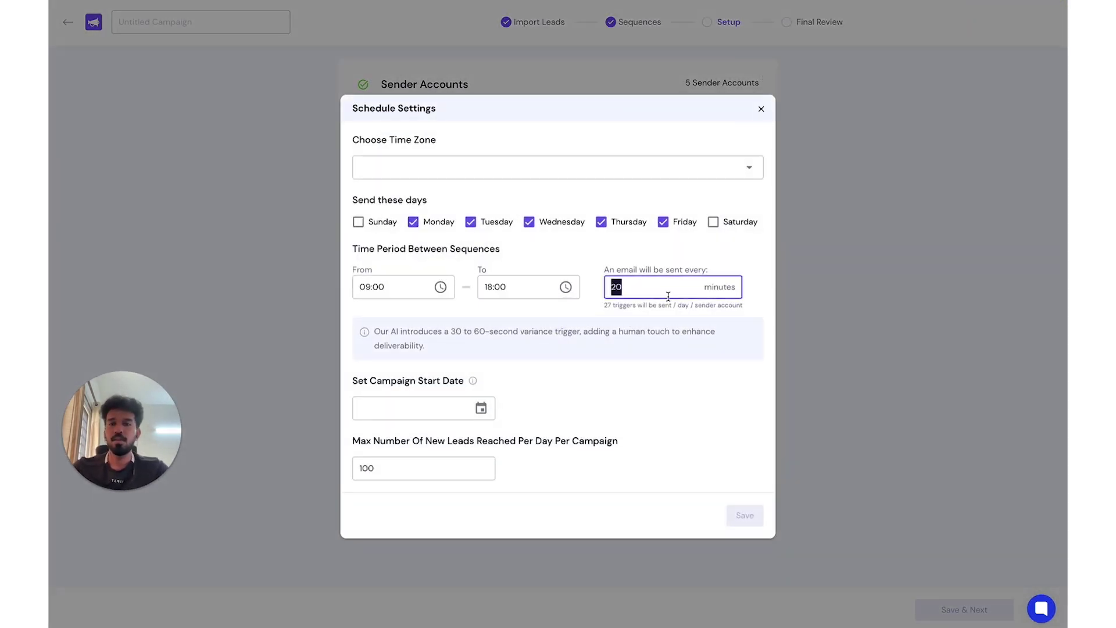
key("BackSpace")
key("BackSpace")
type("5")
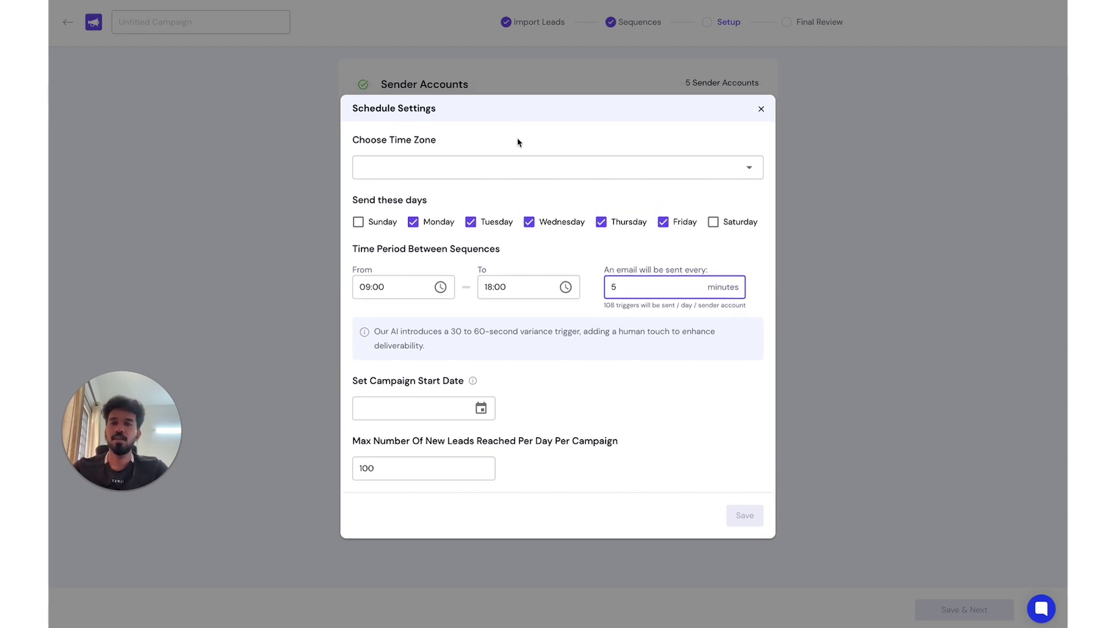
left_click(523, 173)
type("Cal")
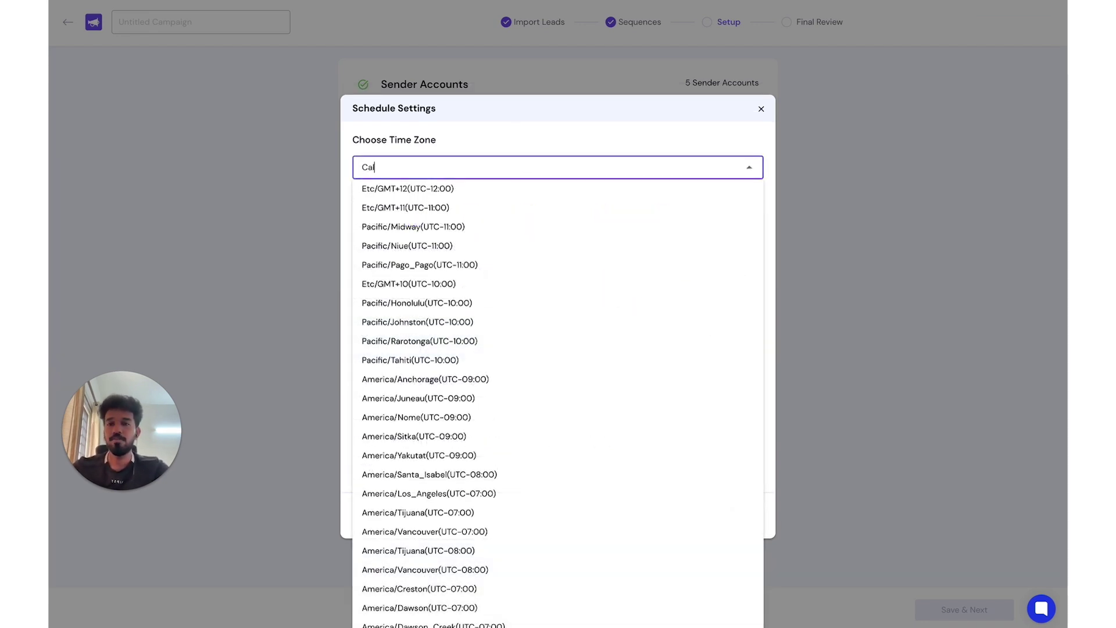
type("cutt")
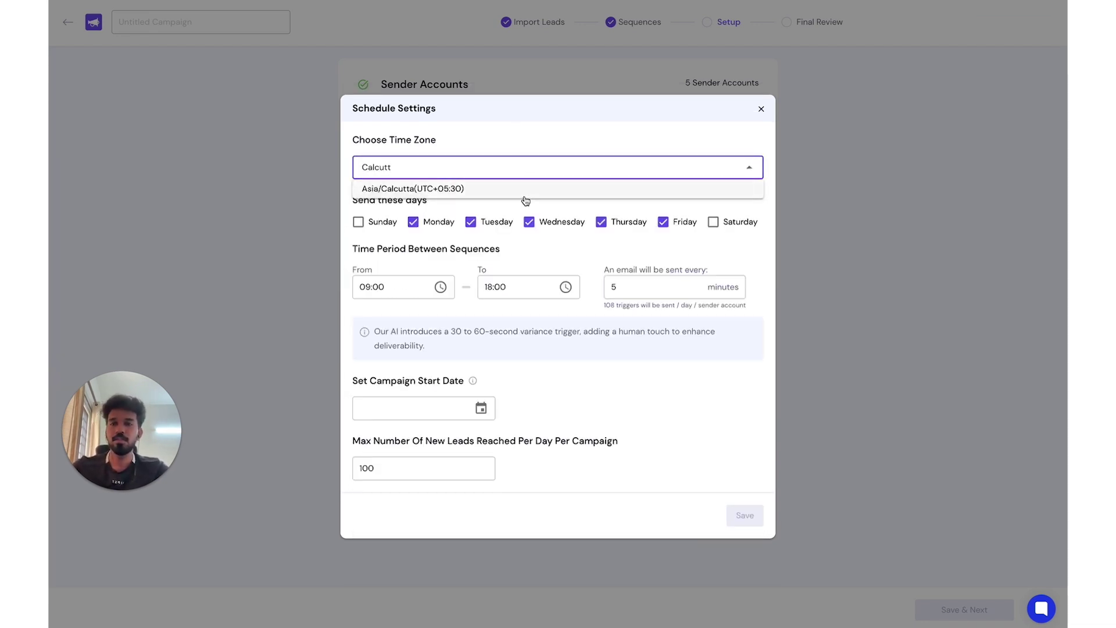
left_click(523, 189)
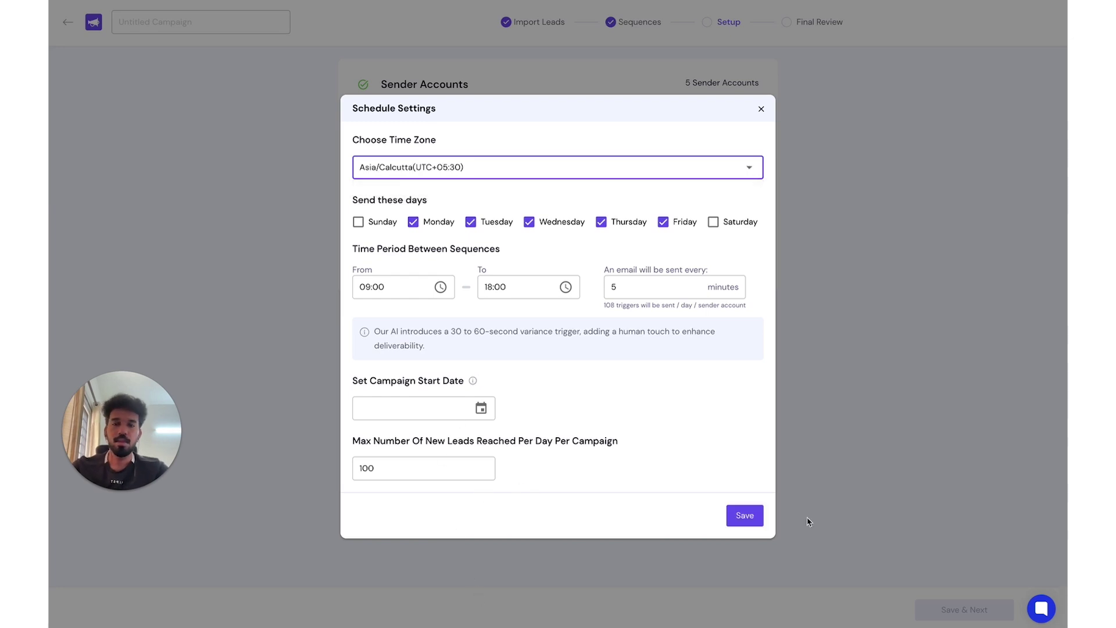
left_click(746, 525)
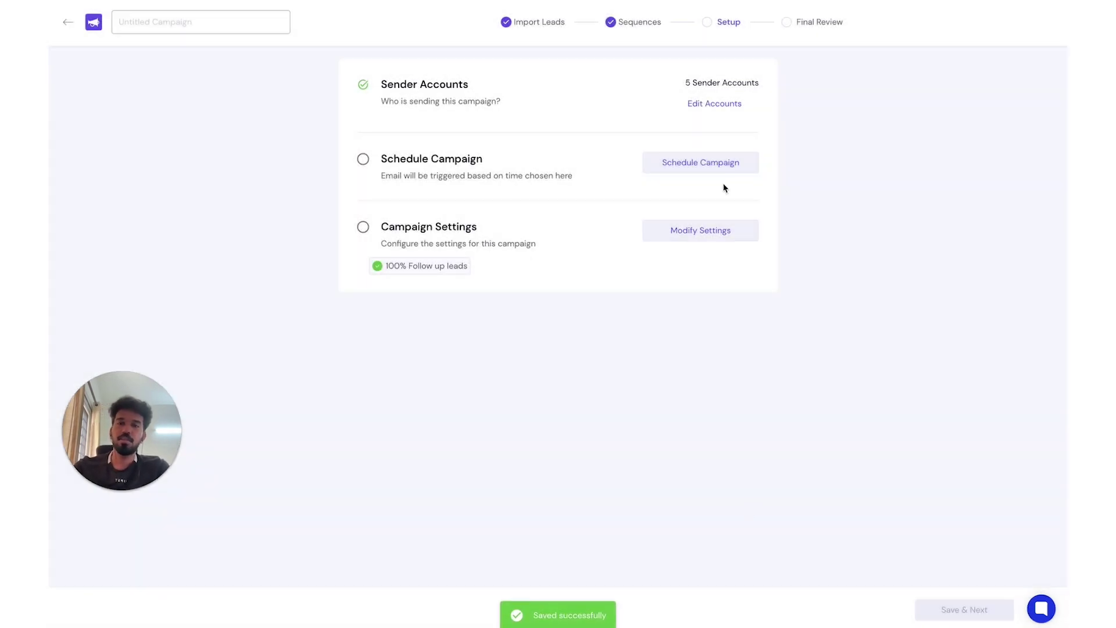
Name the campaign 'Demo for SmartServer Users' and assign SmartServer 89.117.22.171 in general settings.
left_click(685, 235)
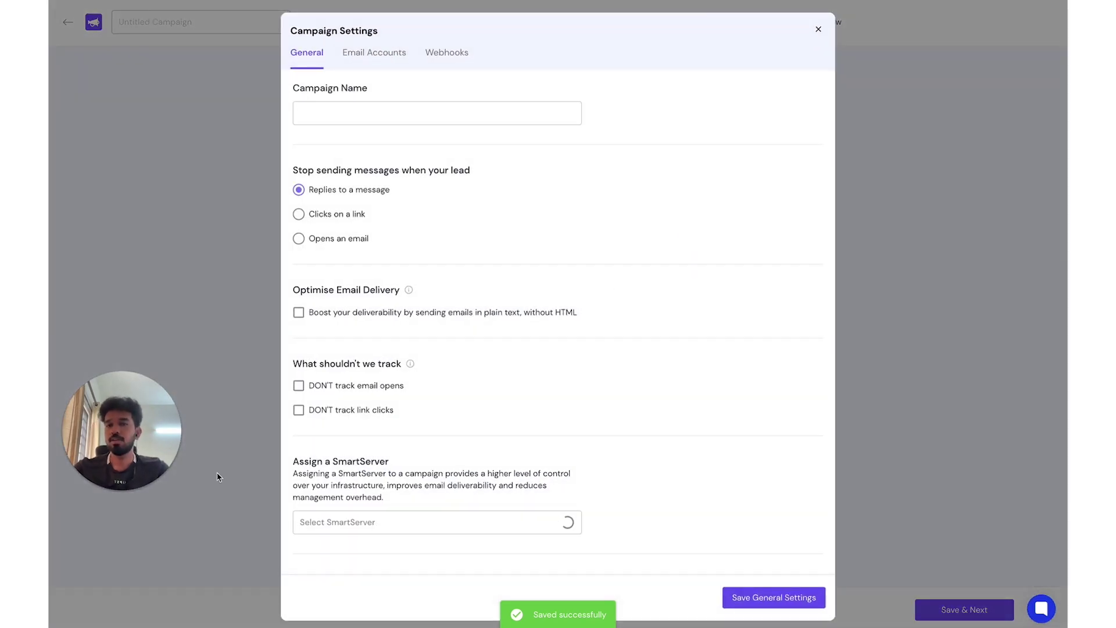
left_click(436, 107)
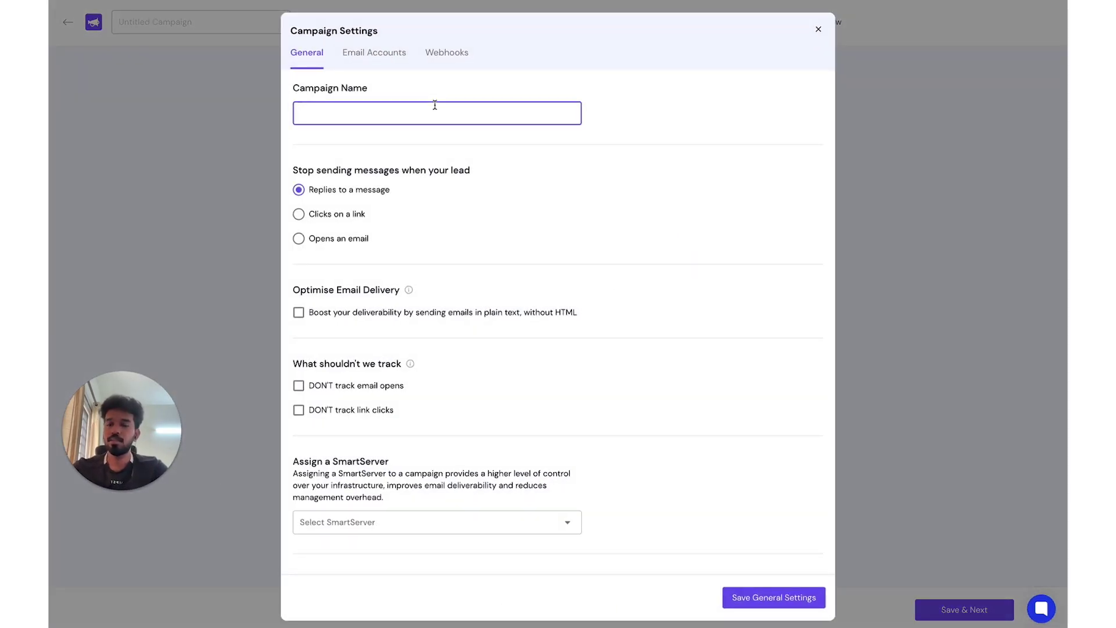
type("Demo for ")
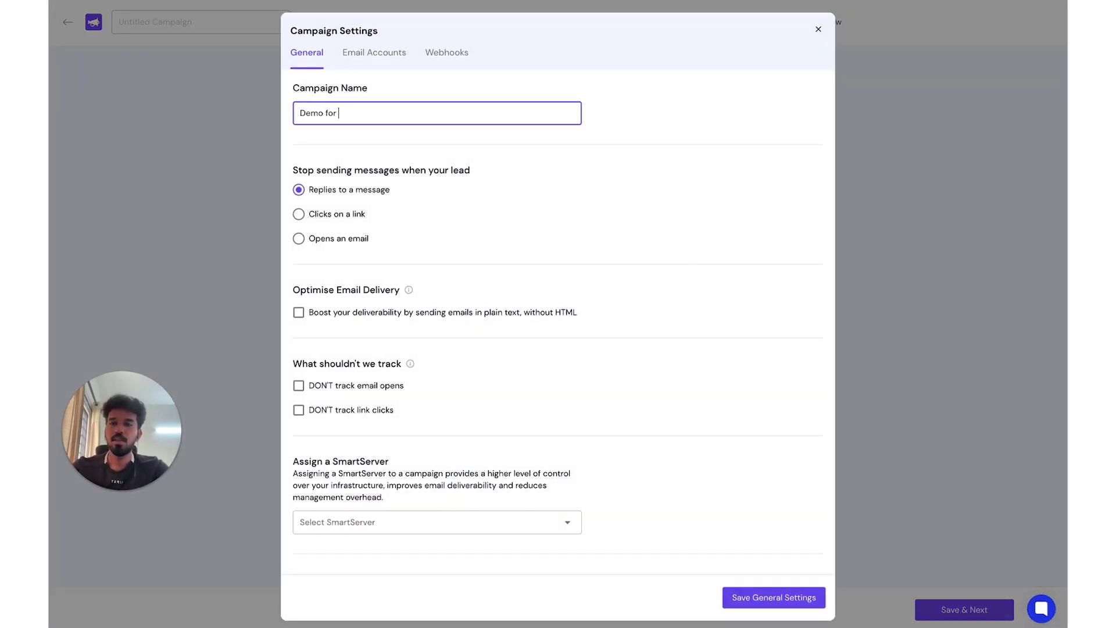
type("SmartS")
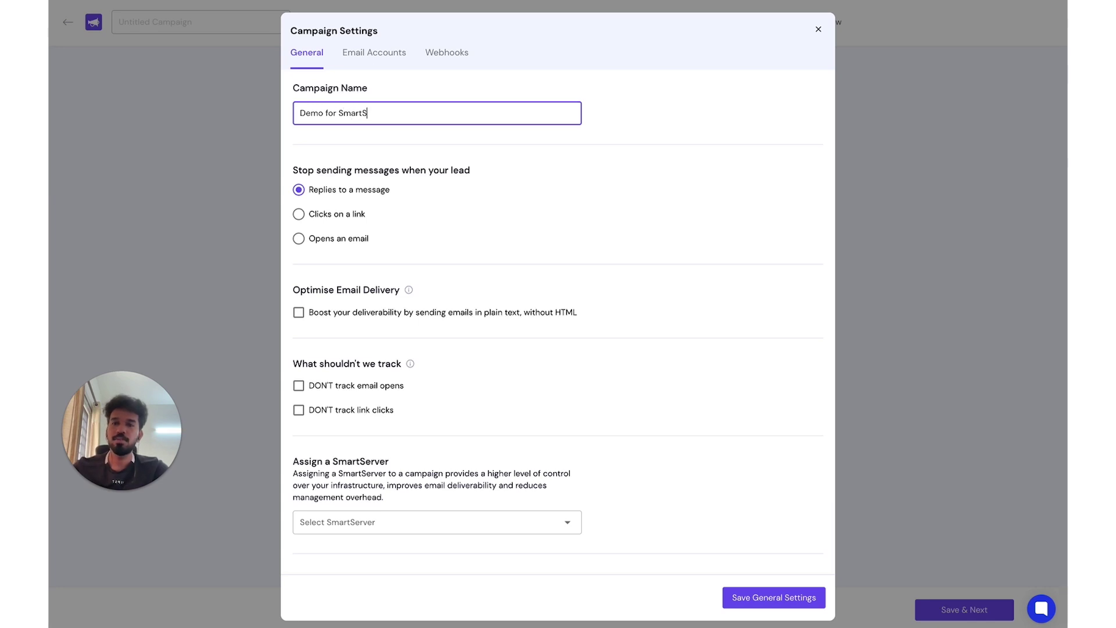
type("erver")
scroll(436, 417, "down", 2)
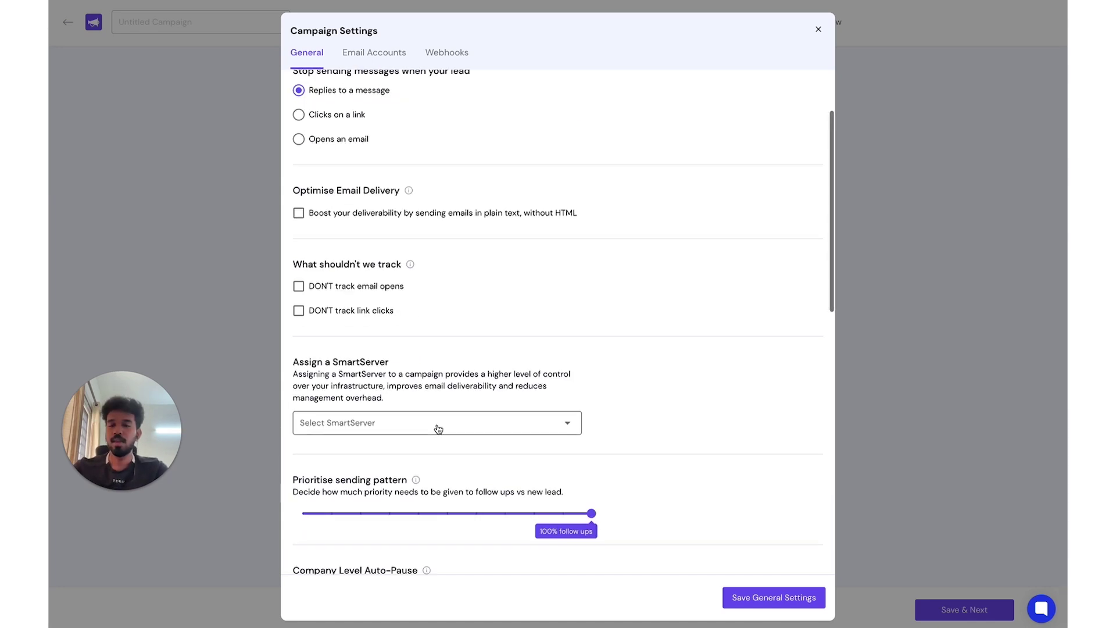
left_click(436, 429)
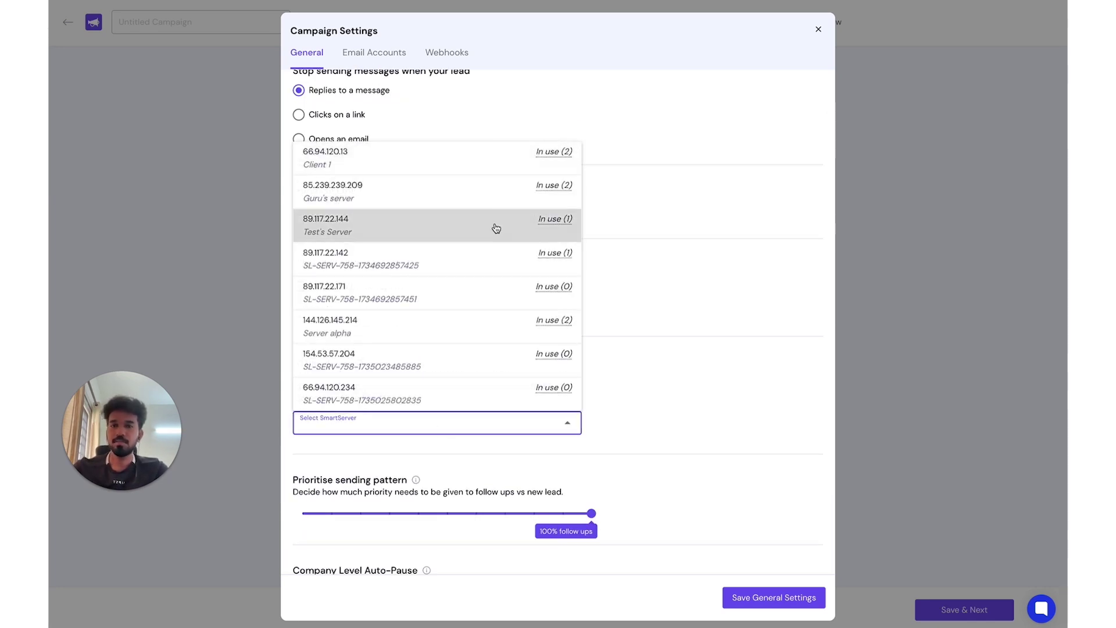
left_click(491, 293)
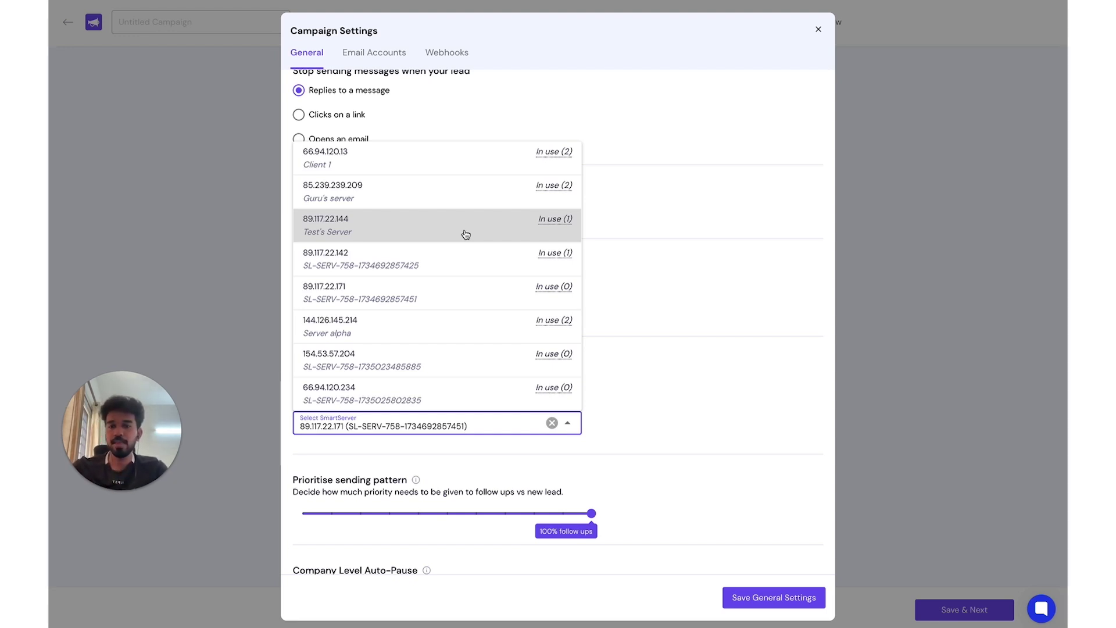
left_click(579, 445)
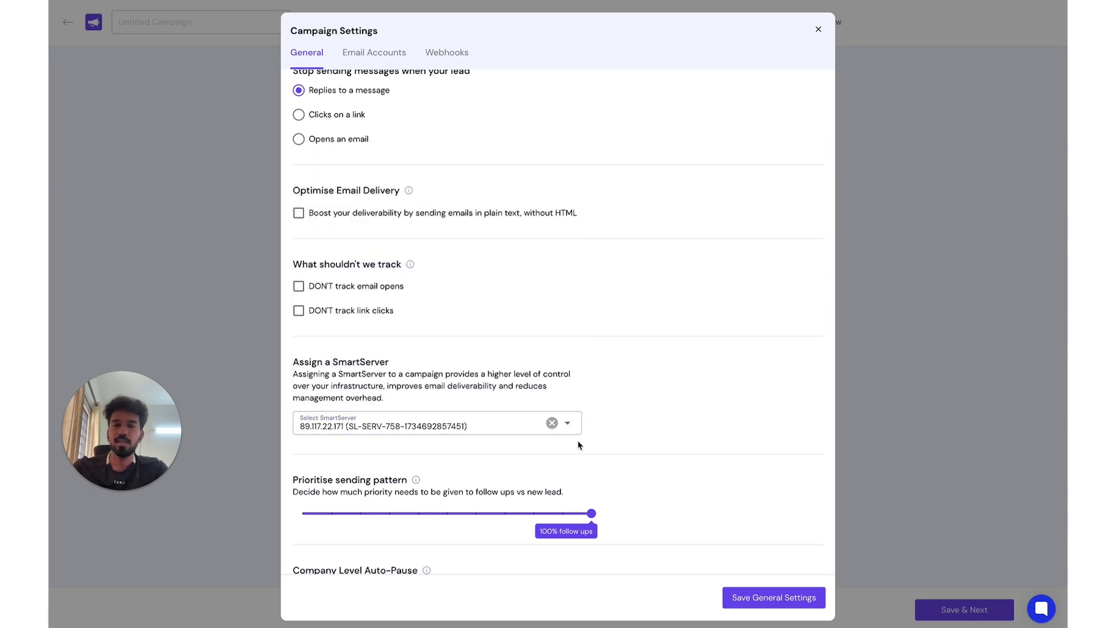
Save general settings, start the campaign, and skip the spam test to launch it.
left_click(774, 597)
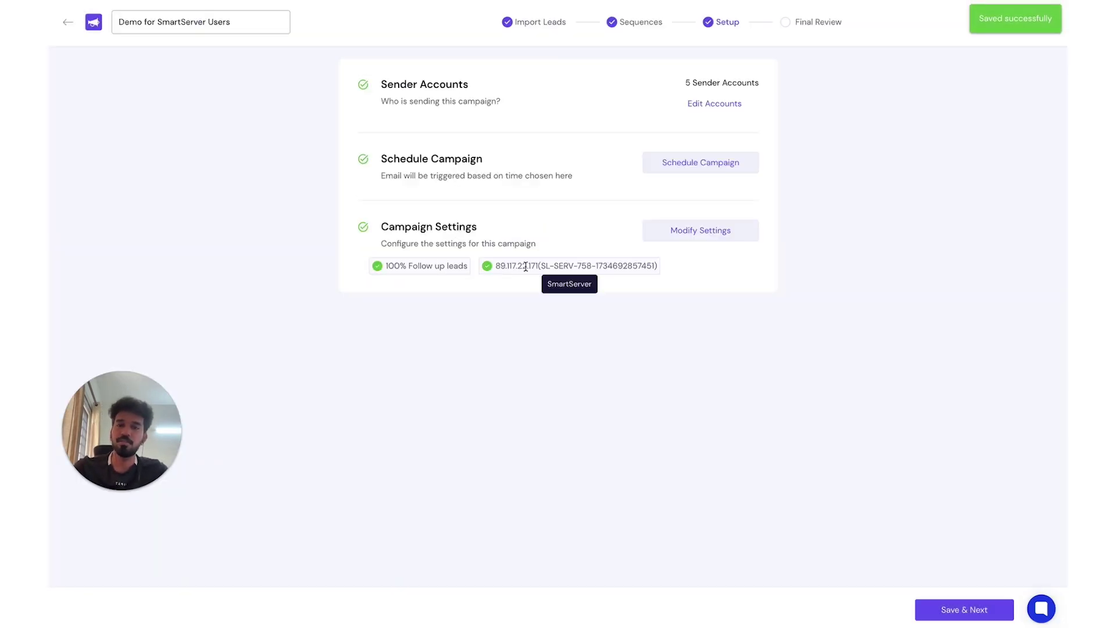
left_click(965, 609)
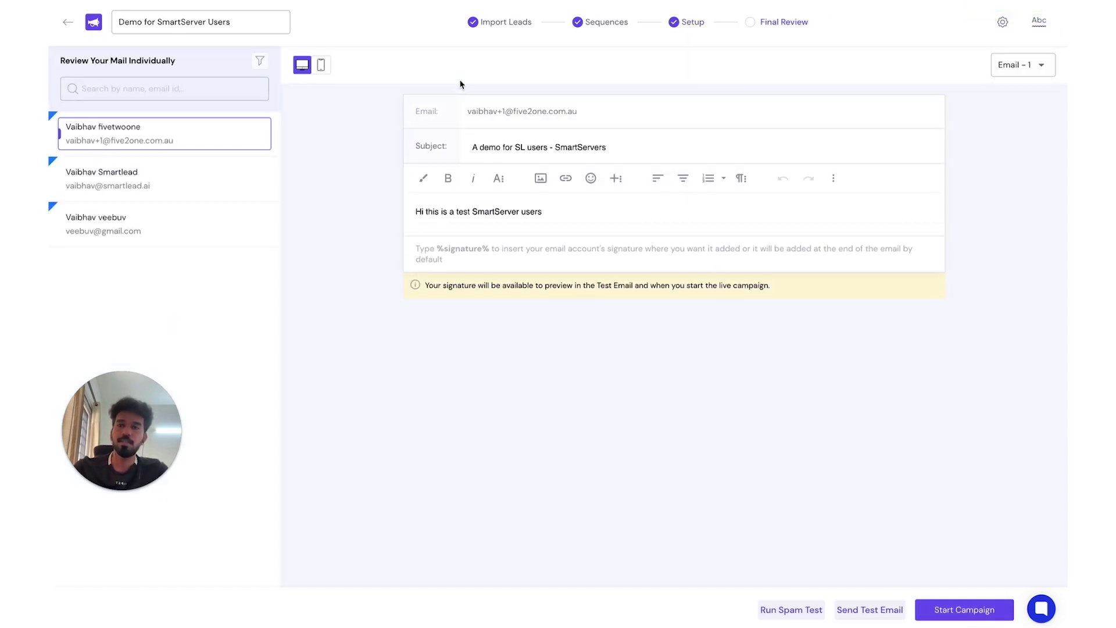
left_click(956, 610)
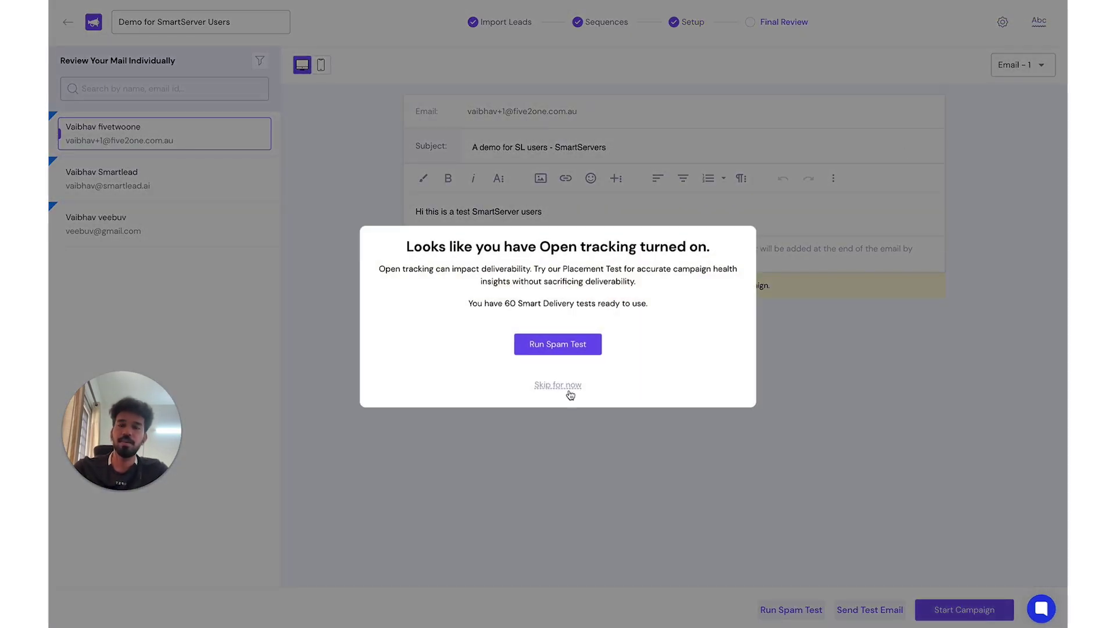
left_click(569, 465)
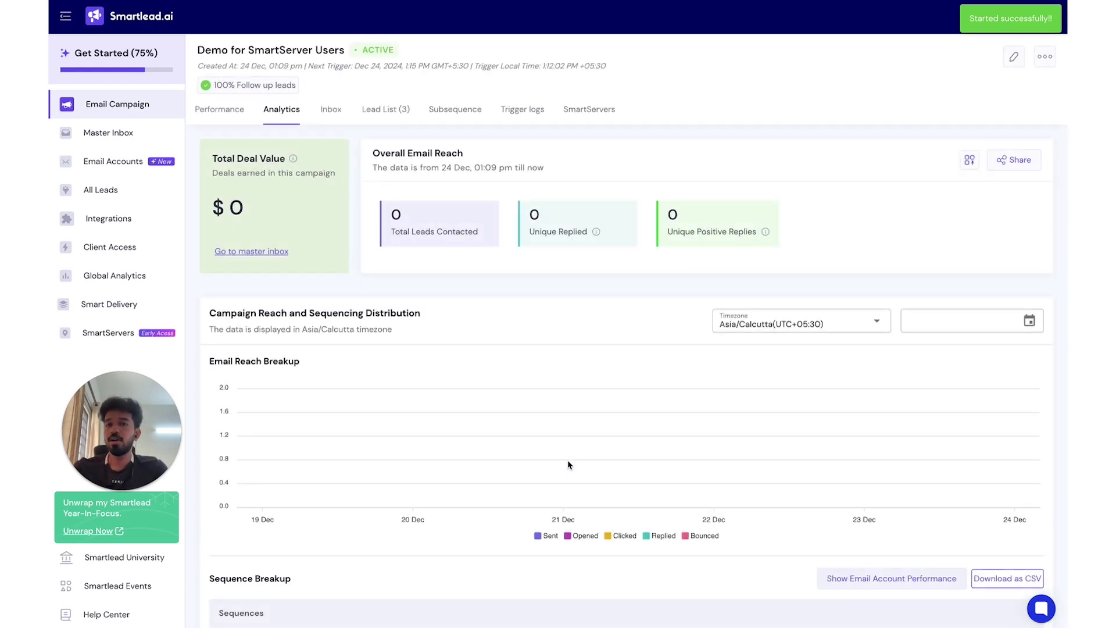
View the campaign's SmartServers, backing out of changing or un-assigning 89.117.22.171.
left_click(601, 126)
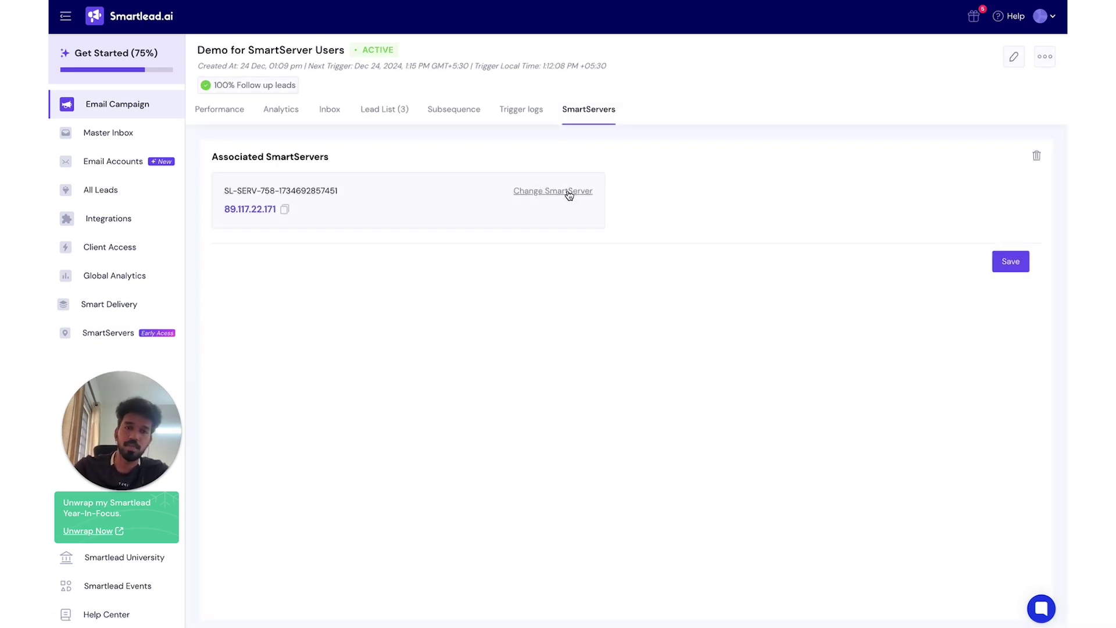
left_click(568, 192)
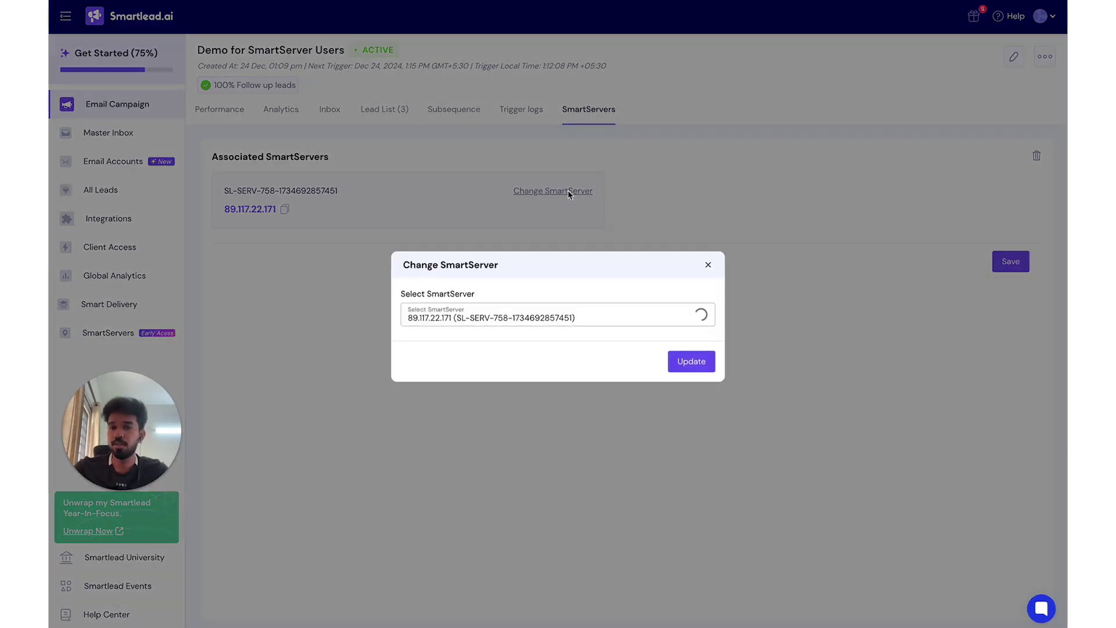
left_click(707, 266)
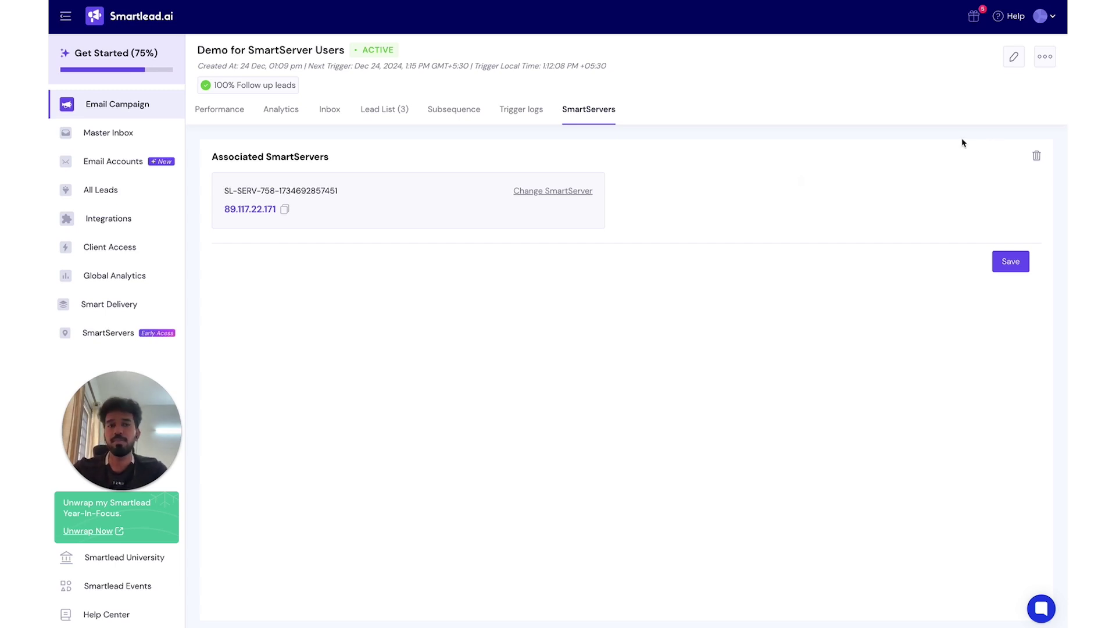
left_click(1037, 156)
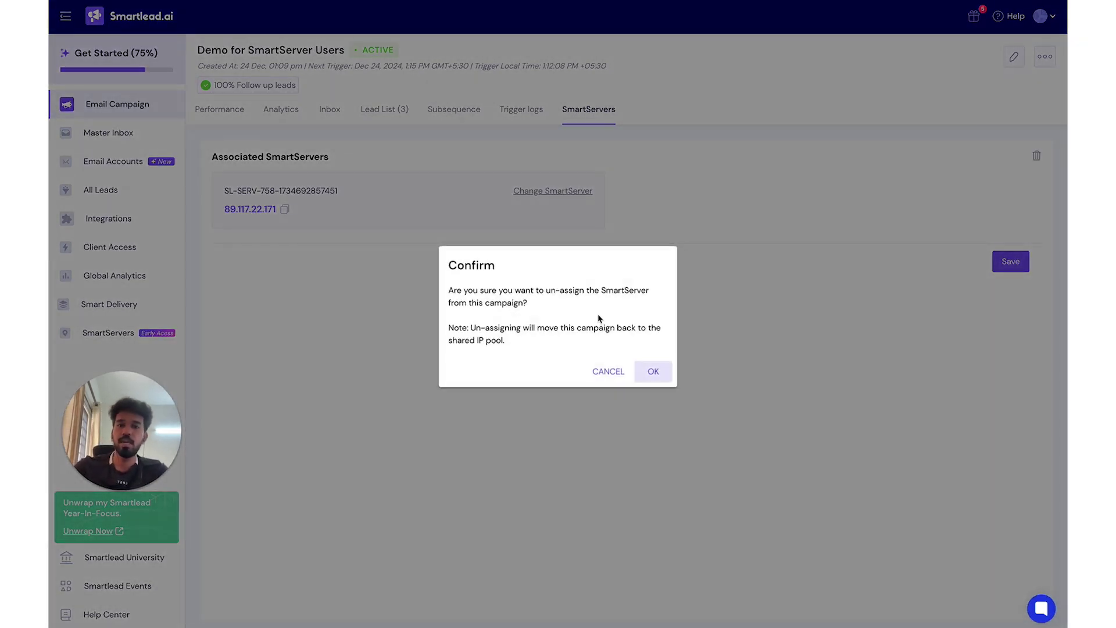
left_click(612, 371)
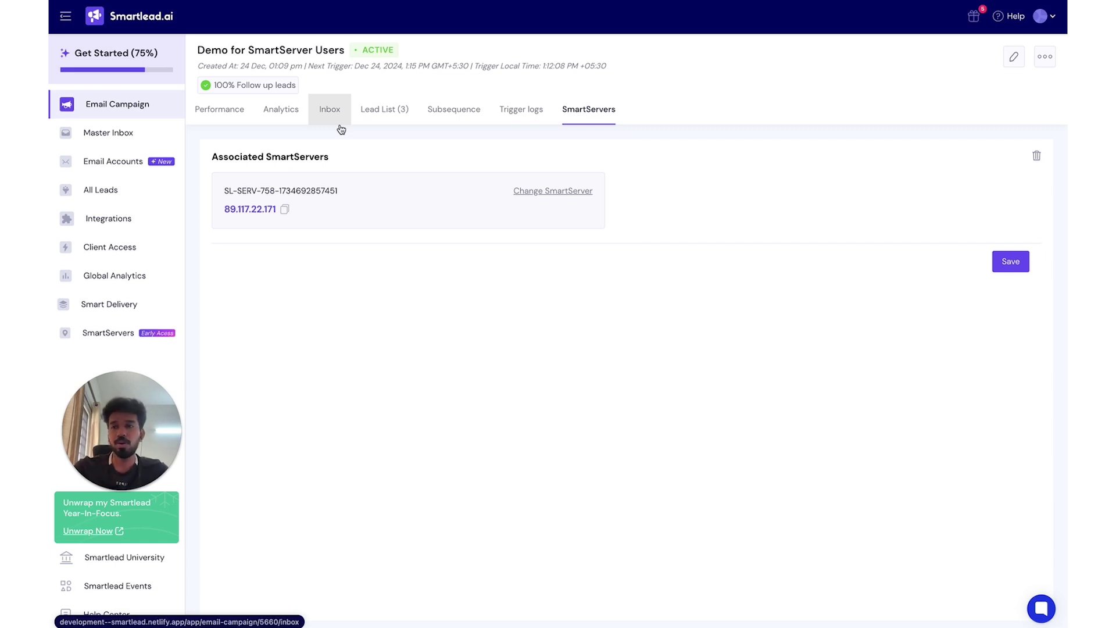
Open the active Untitled Campaign from 23 Dec and view its SmartServers.
left_click(129, 111)
scroll(305, 419, "down", 3)
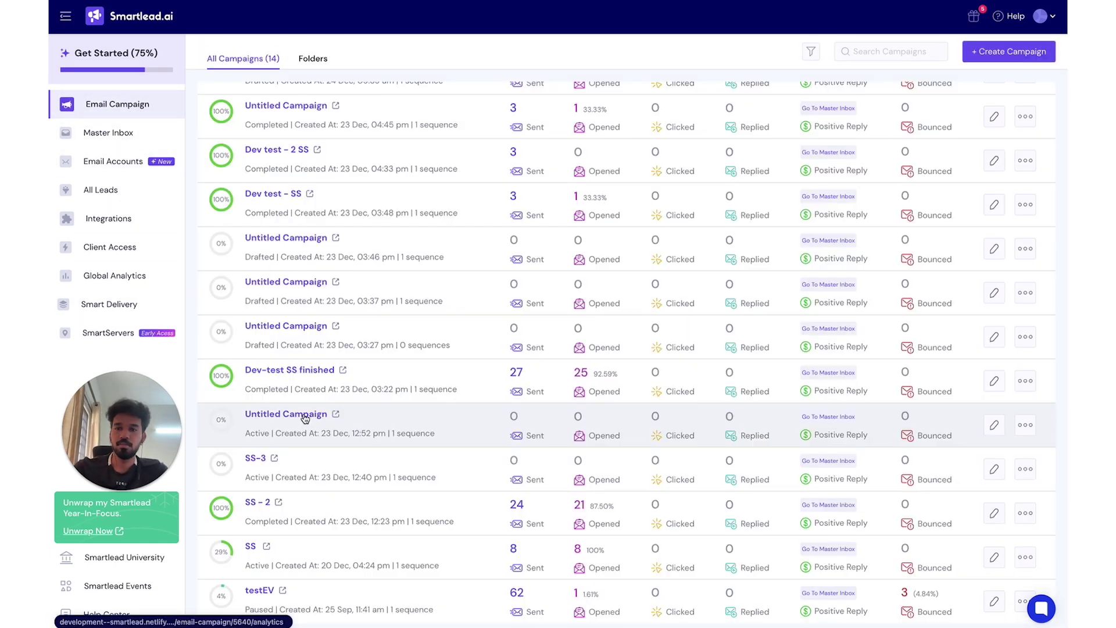
left_click(304, 416)
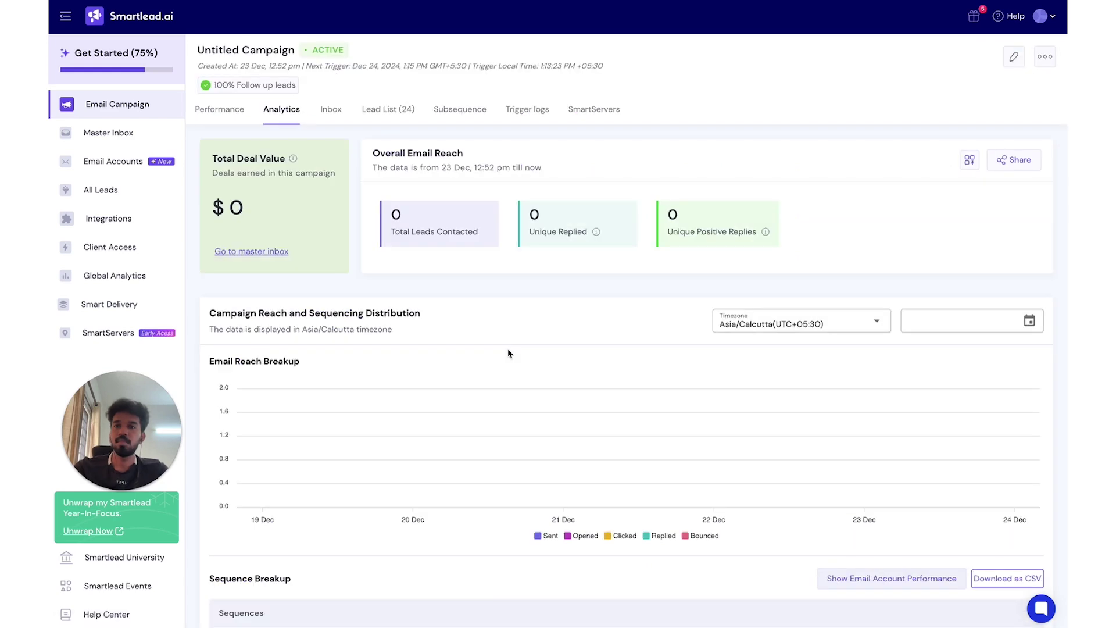
left_click(602, 127)
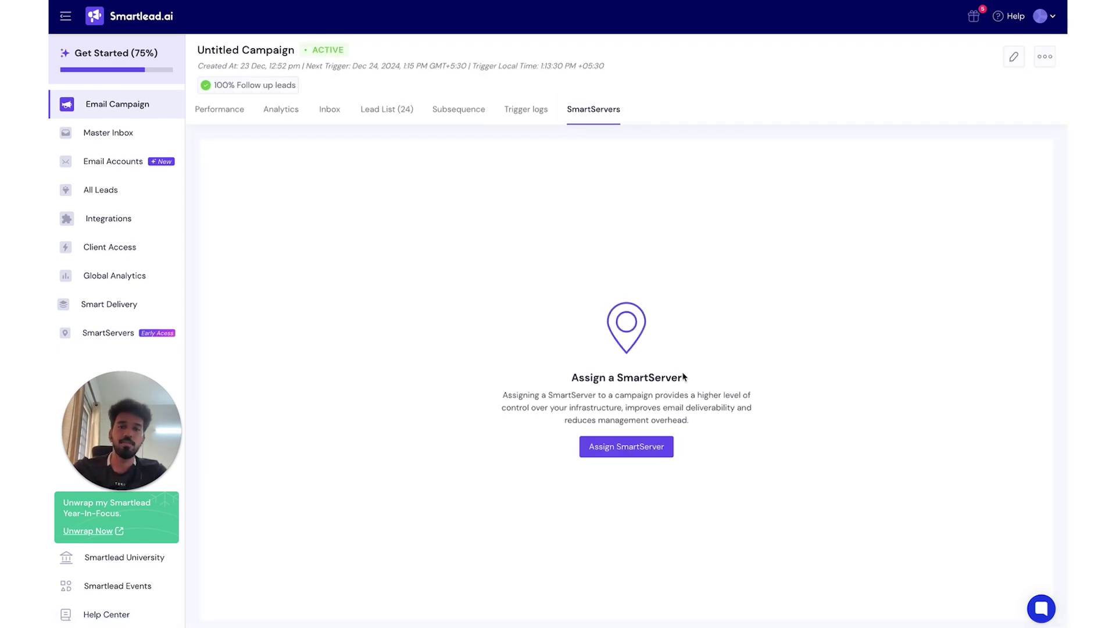
Assign Test's Server (89.117.22.144) to the campaign and save.
left_click(660, 452)
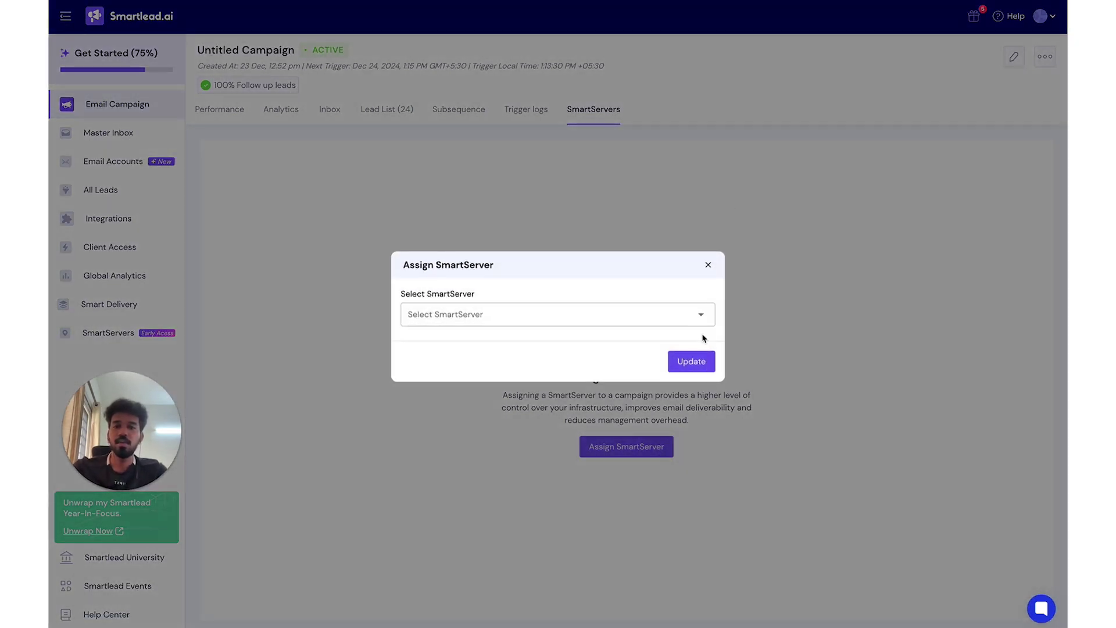
left_click(666, 320)
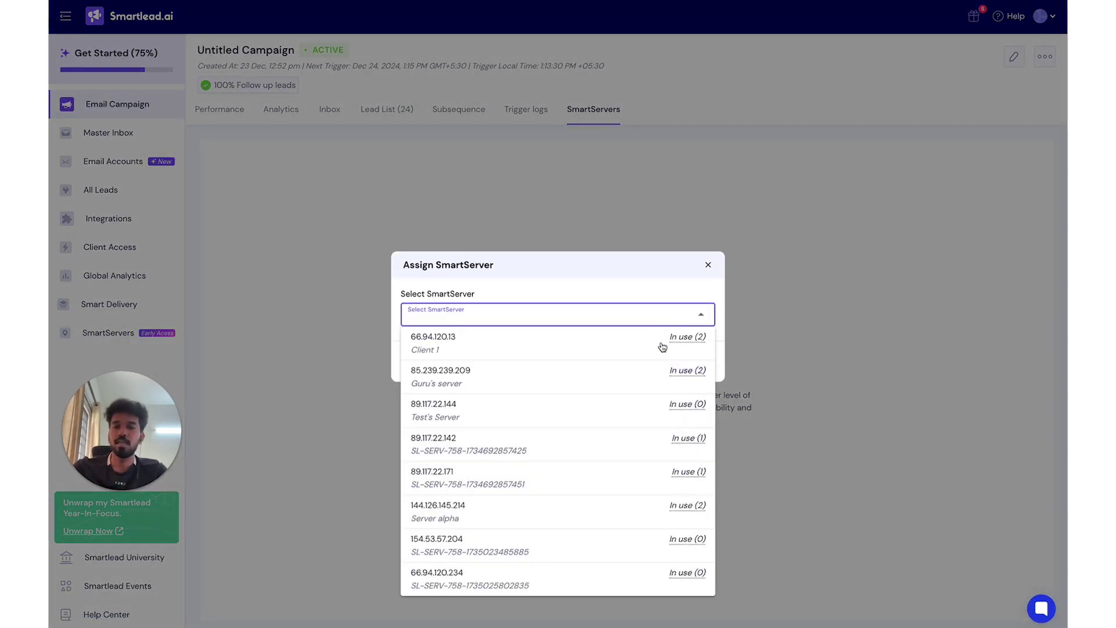
left_click(670, 428)
left_click(702, 365)
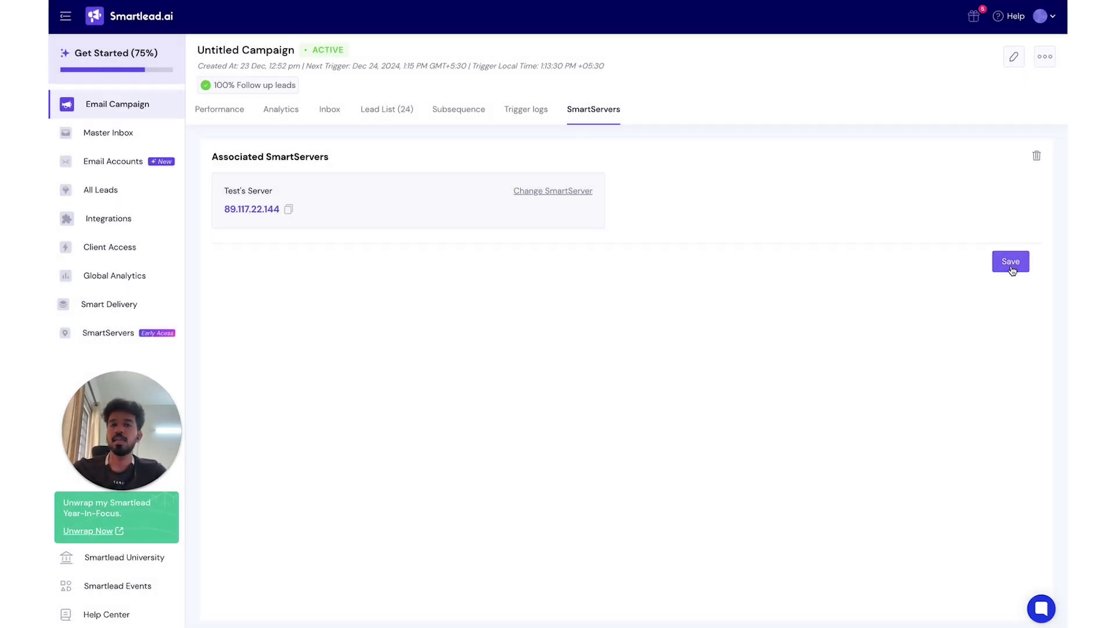
left_click(1011, 269)
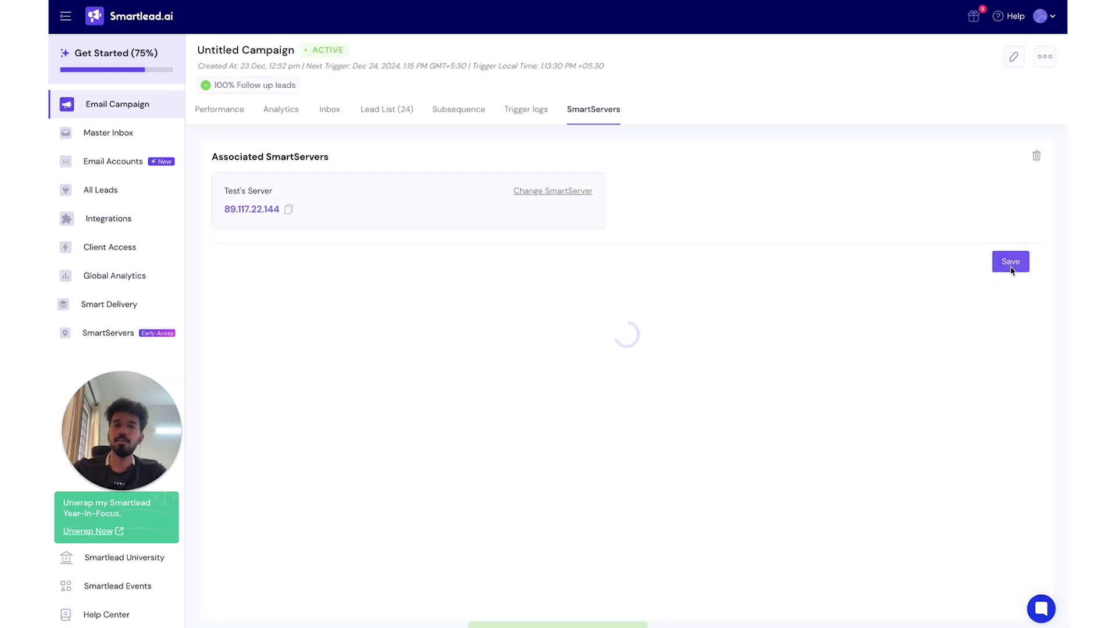